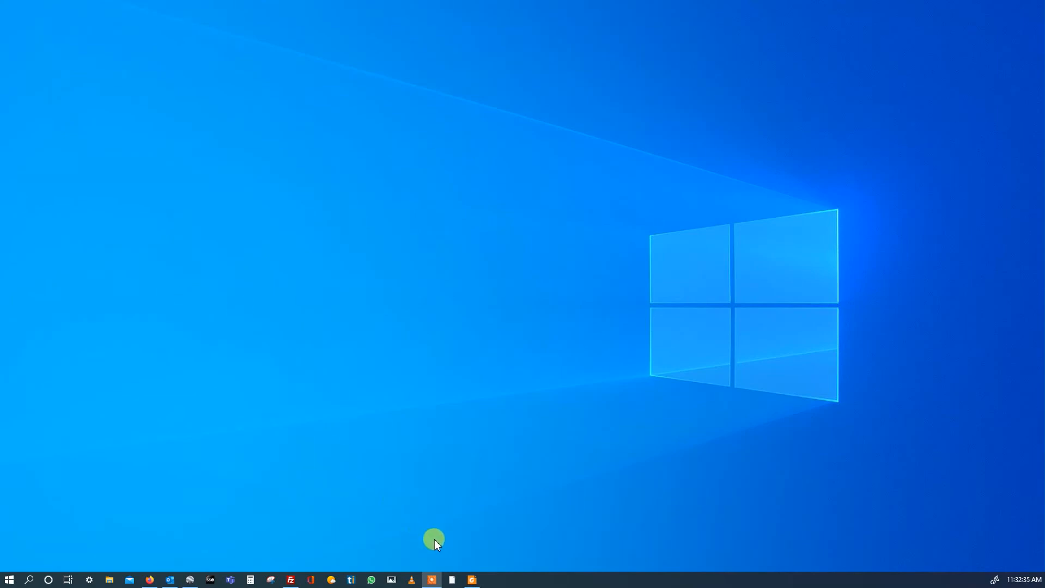
- Switch to FileZilla and select the KML files TX 1A to TX 1F 20-704 in the remote Texas 6_KML folder
left_click(290, 580)
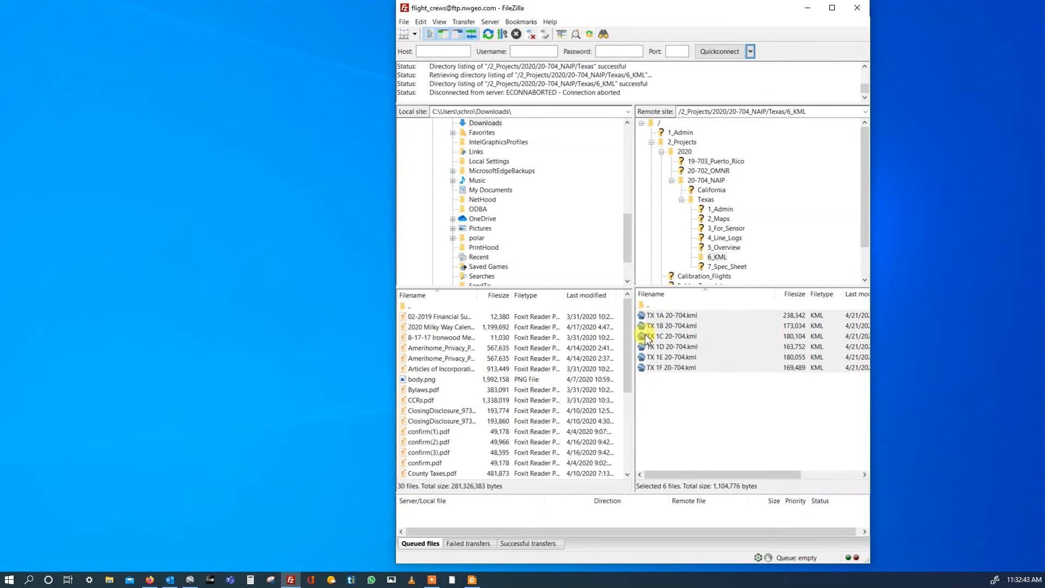
left_click(644, 318)
left_click(646, 367, "shift")
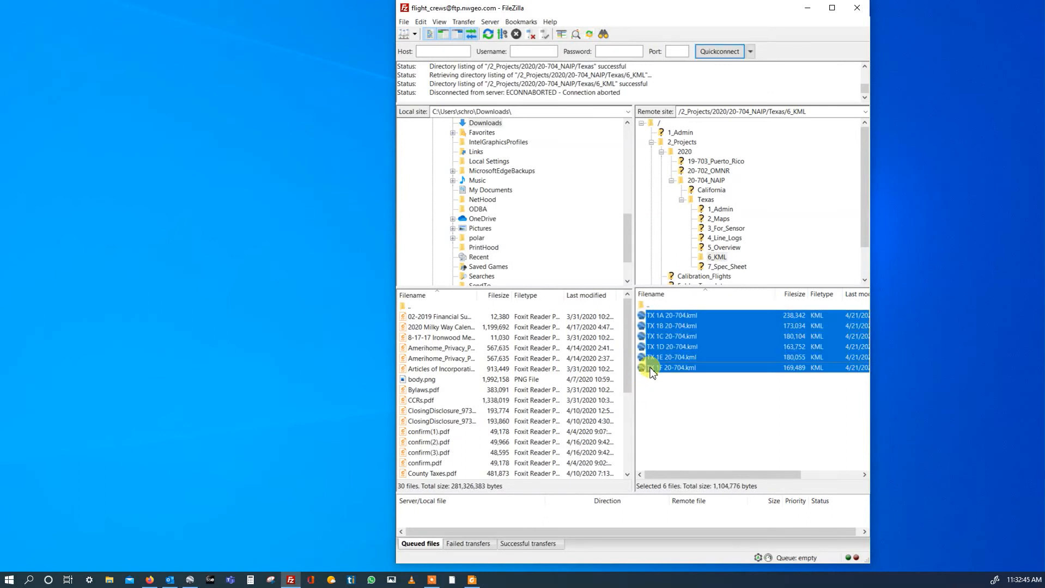
left_click(807, 8)
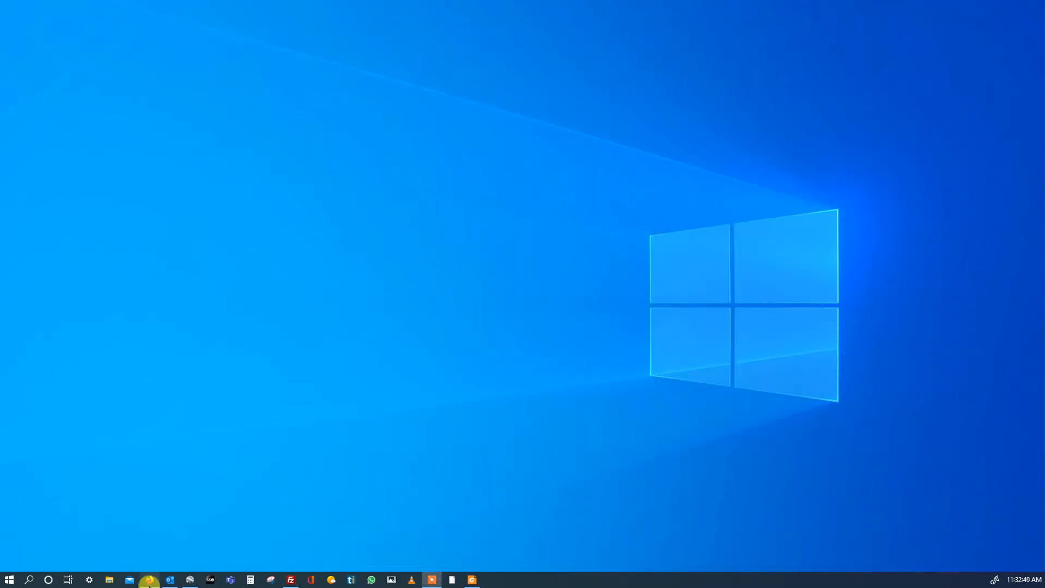
- Switch to Google Earth Pro, expand the PROJECTS folder, and show and hide the TEXAS NAIP 2020 flight lines on the map
left_click(190, 581)
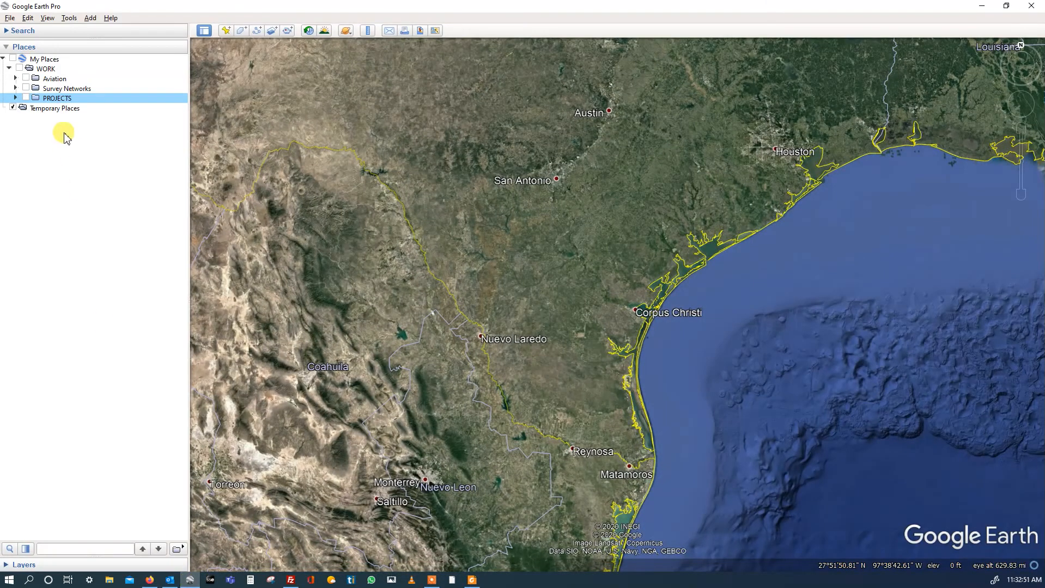
left_click(16, 98)
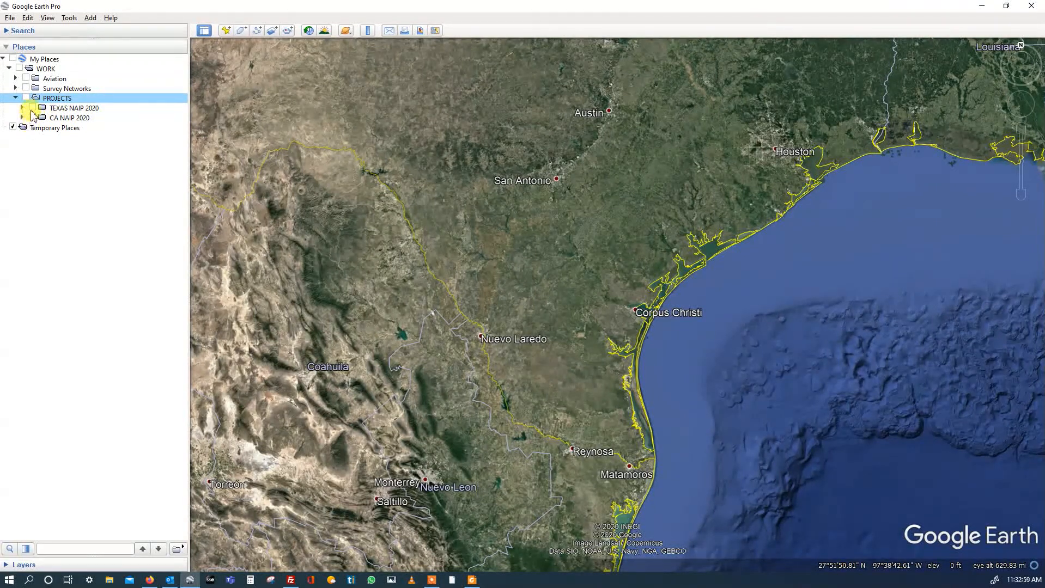
left_click(32, 108)
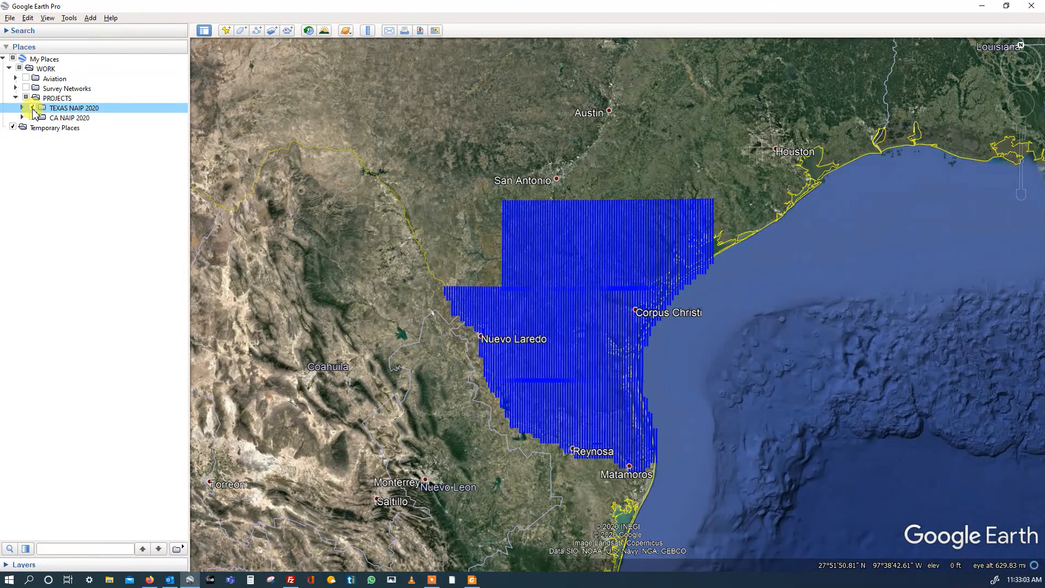
left_click(33, 108)
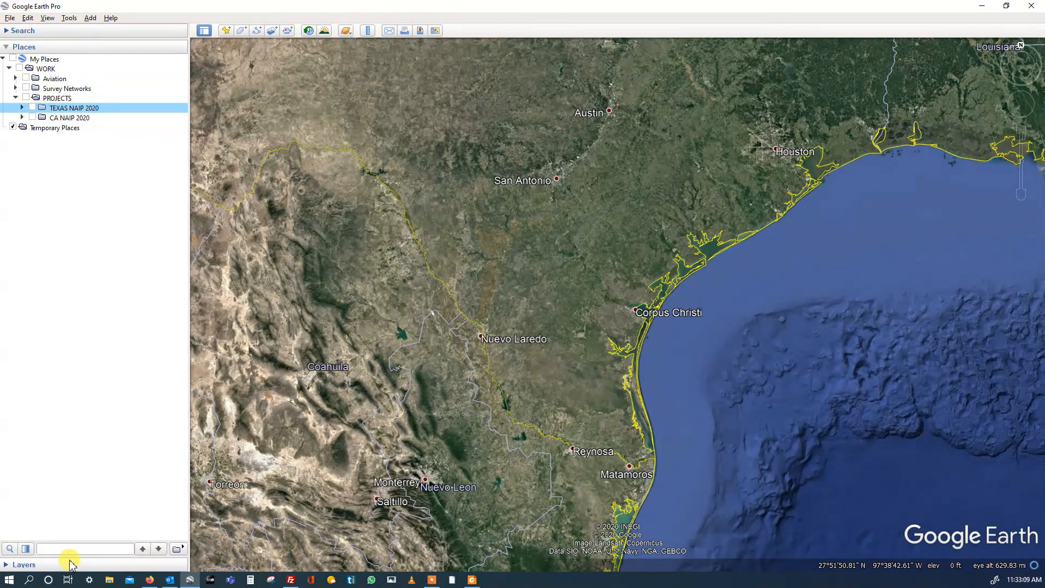
- Switch to Outlook and view the attached daily activity report DAR042021 RDC N13NW KGJT.pdf for the crew's hotel and departure airport
left_click(172, 581)
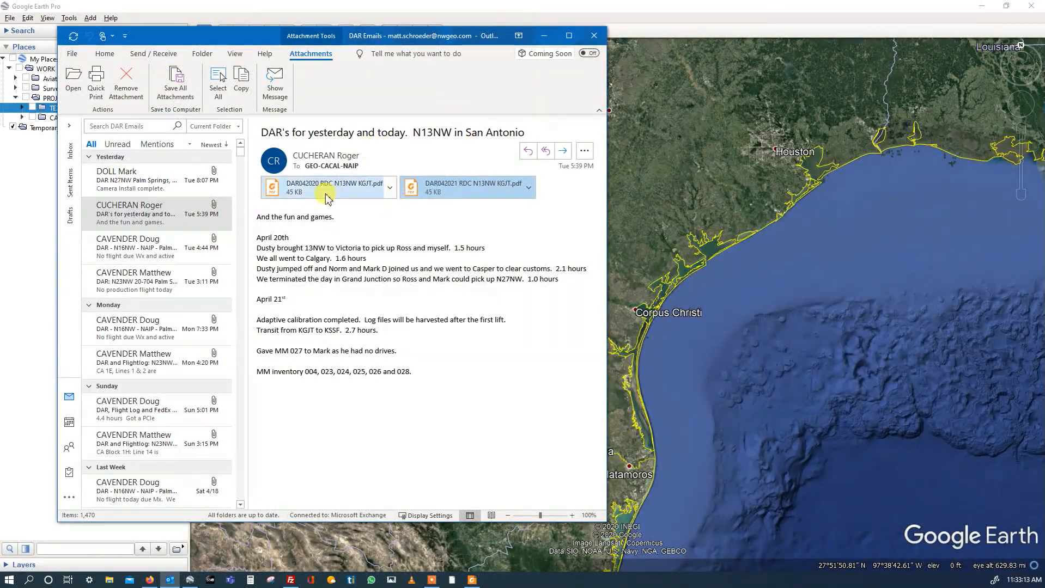
left_click(528, 189)
left_click(494, 225)
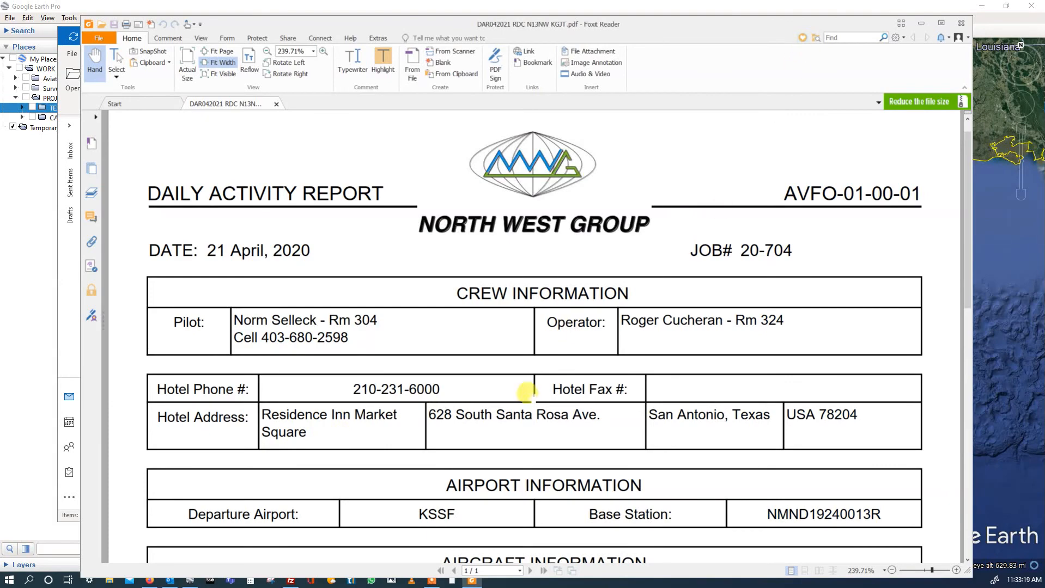
left_click(921, 23)
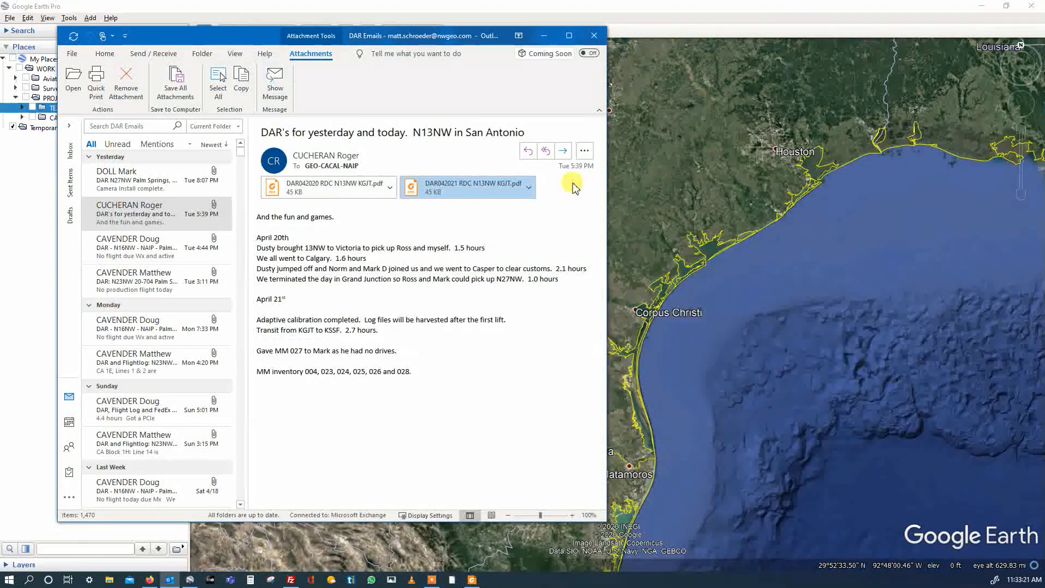
left_click(545, 36)
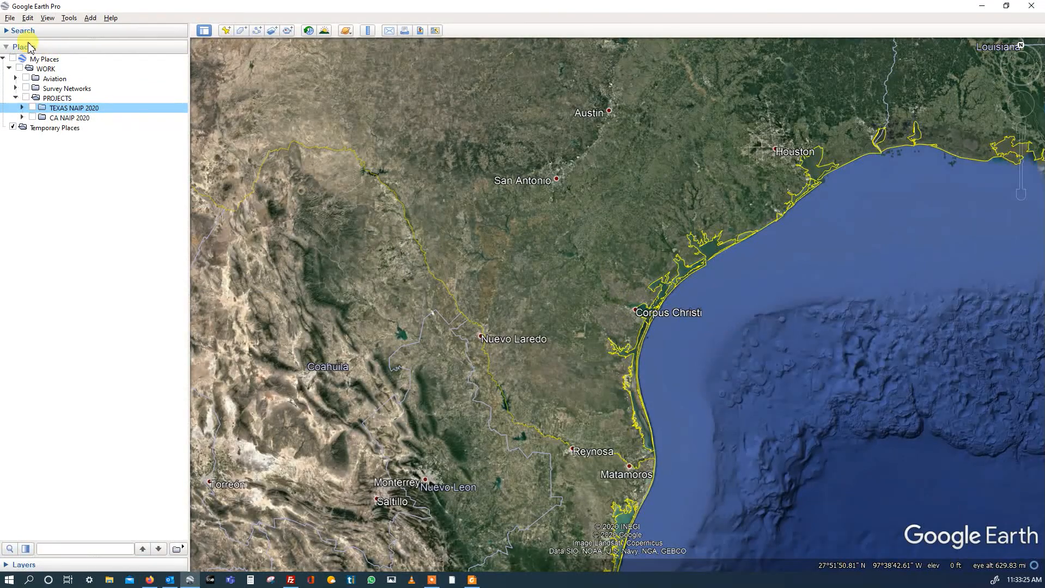
- Search for "residence inn san antonio", locate the Downtown/Market Square hotel on the map and clear the search results
left_click(22, 31)
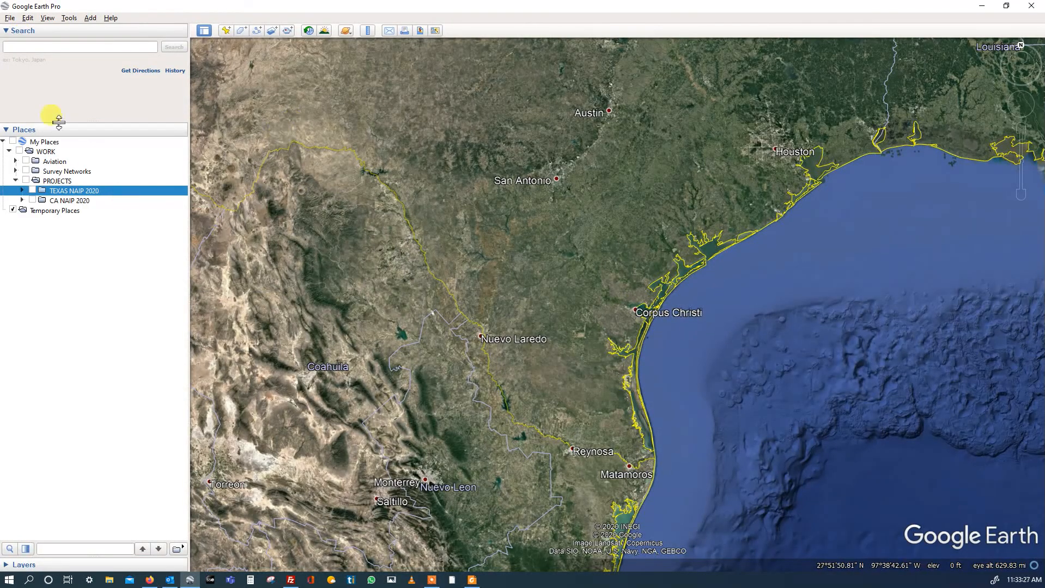
left_click(42, 47)
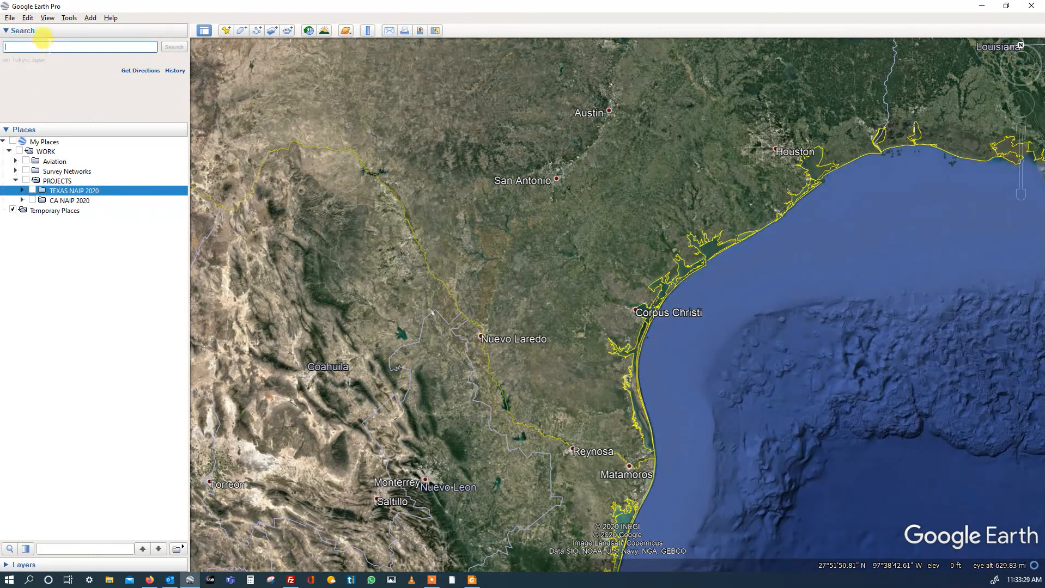
type("resid")
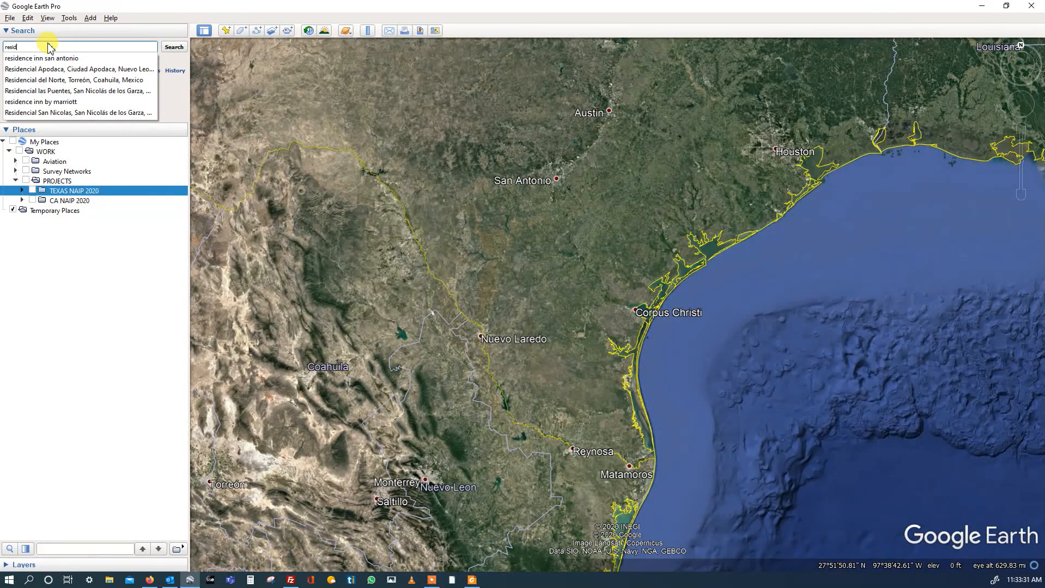
type("ence inn san antonio")
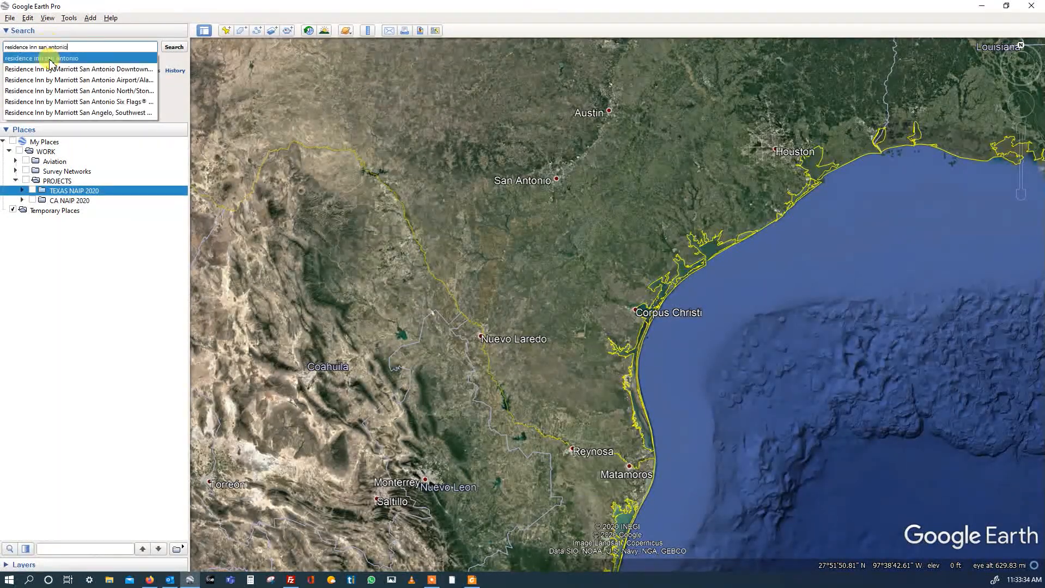
left_click(46, 58)
left_click(174, 49)
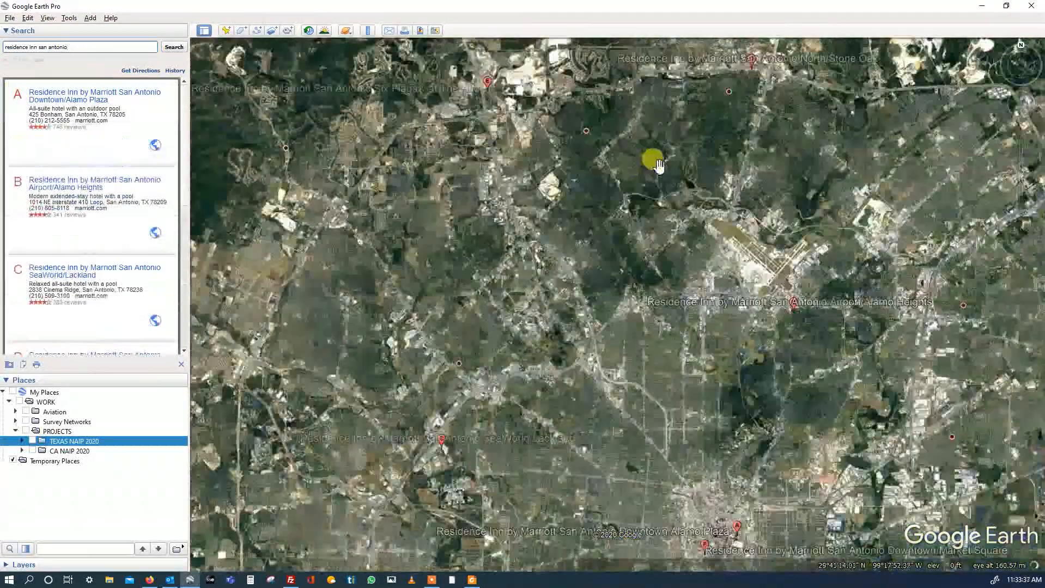
left_click_drag(800, 468, 670, 107)
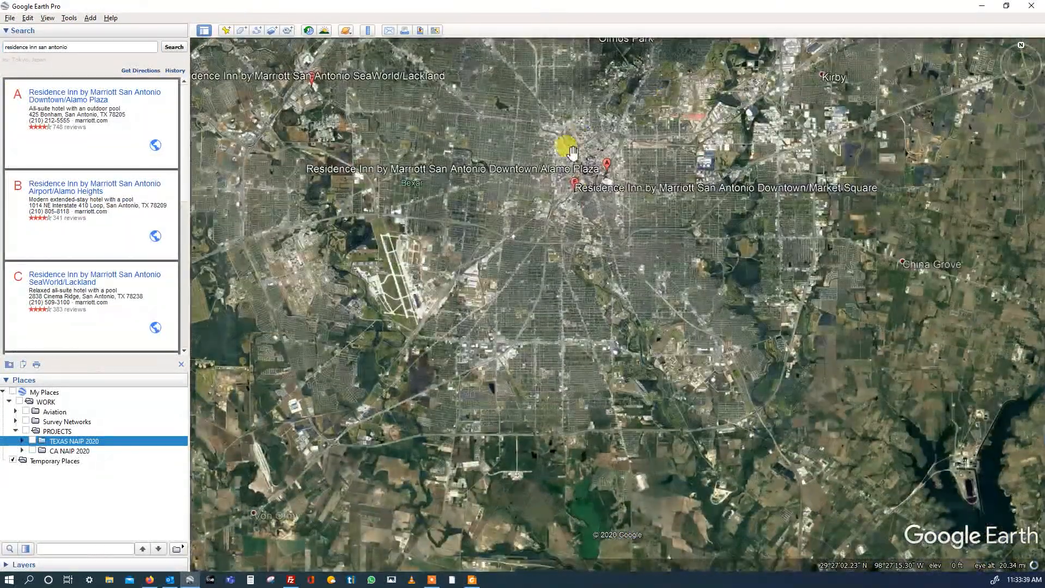
scroll(589, 194, "up", 2)
scroll(564, 182, "up", 5)
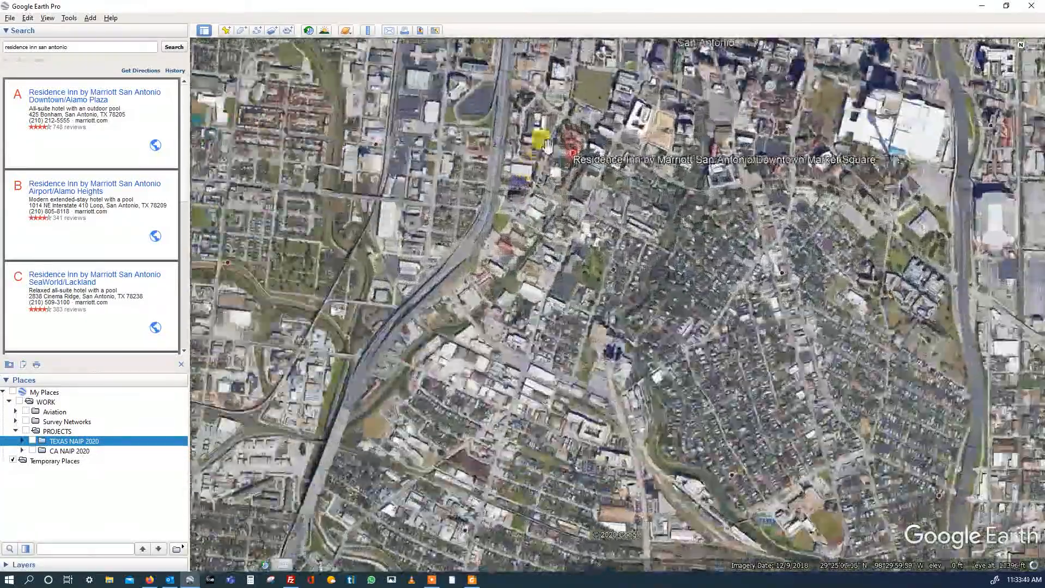
scroll(629, 183, "up", 4)
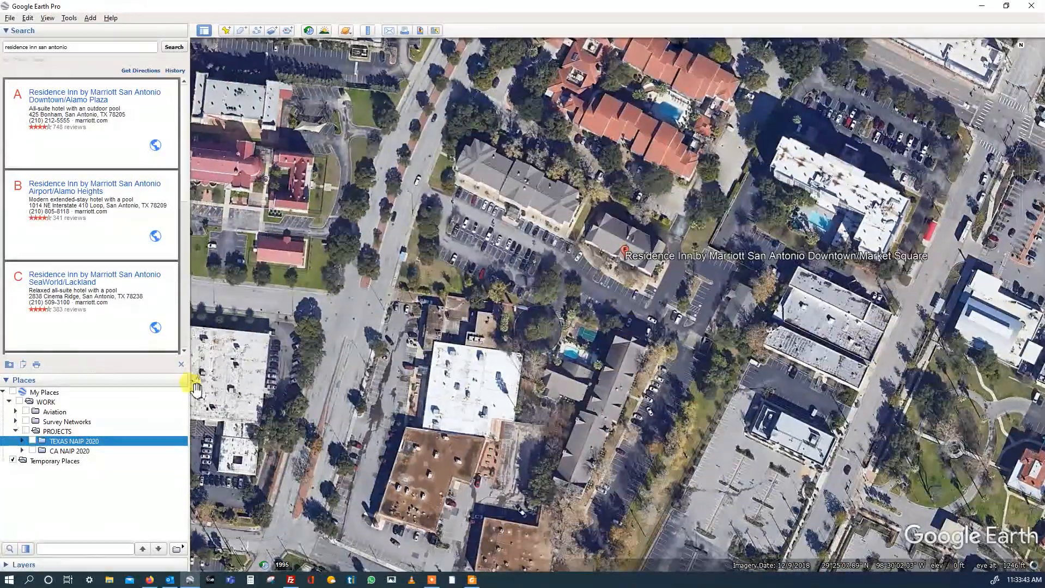
left_click(181, 365)
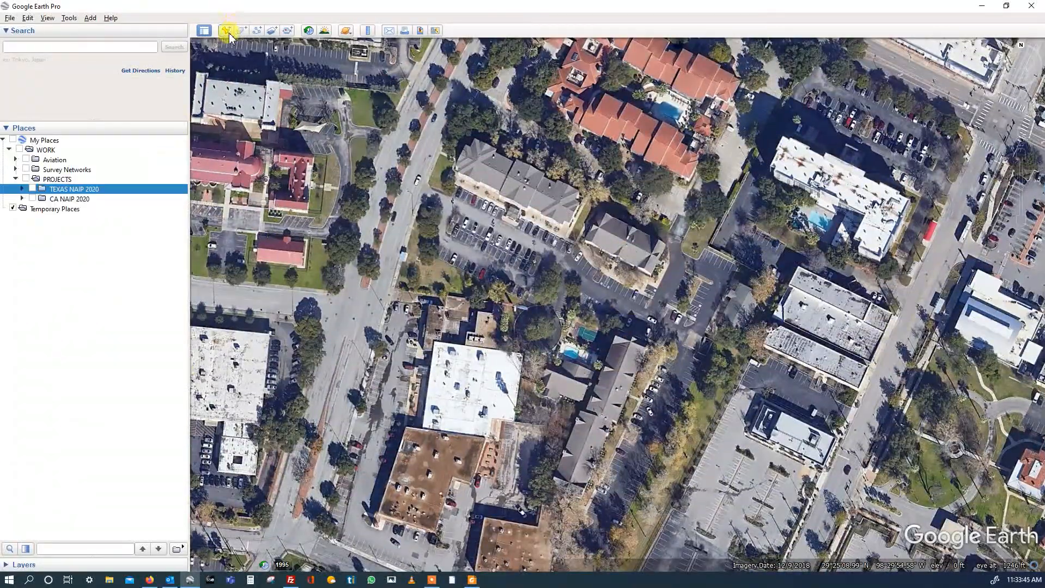
- Add a placemark named "Residence Inn" at the hotel, using the yellow house icon
left_click(225, 30)
left_click(396, 141)
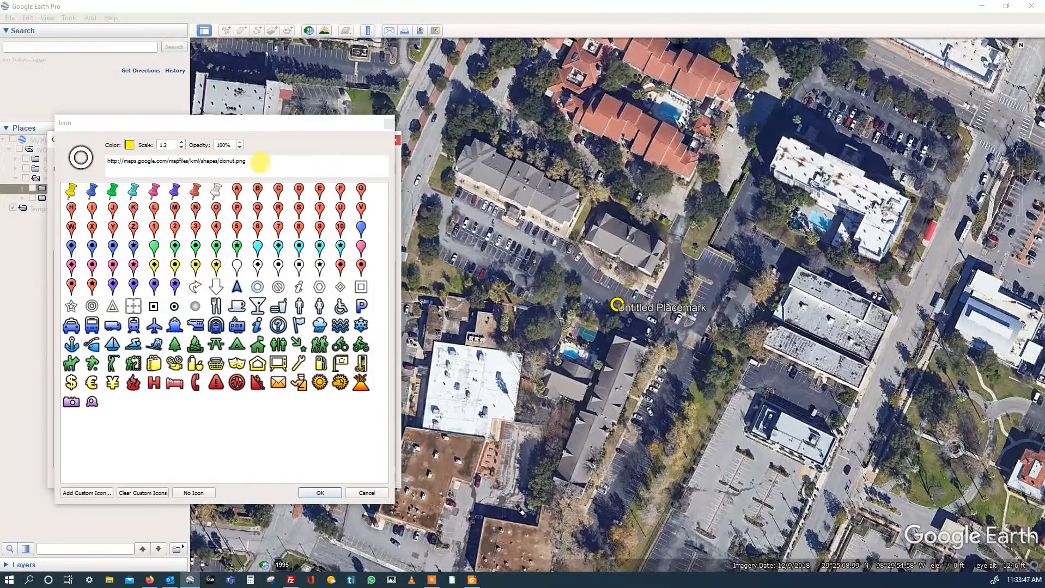
left_click(258, 364)
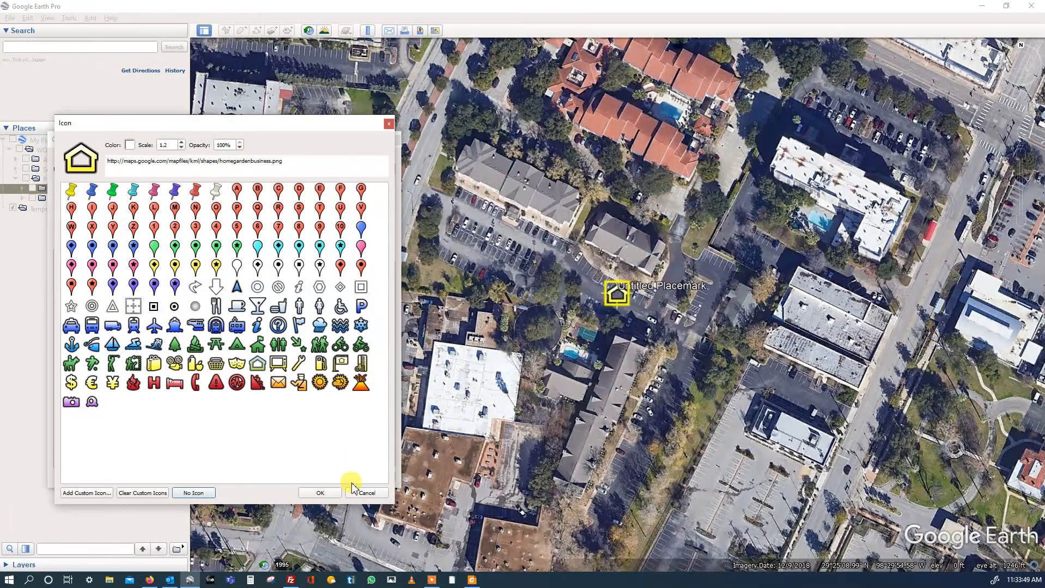
left_click(322, 494)
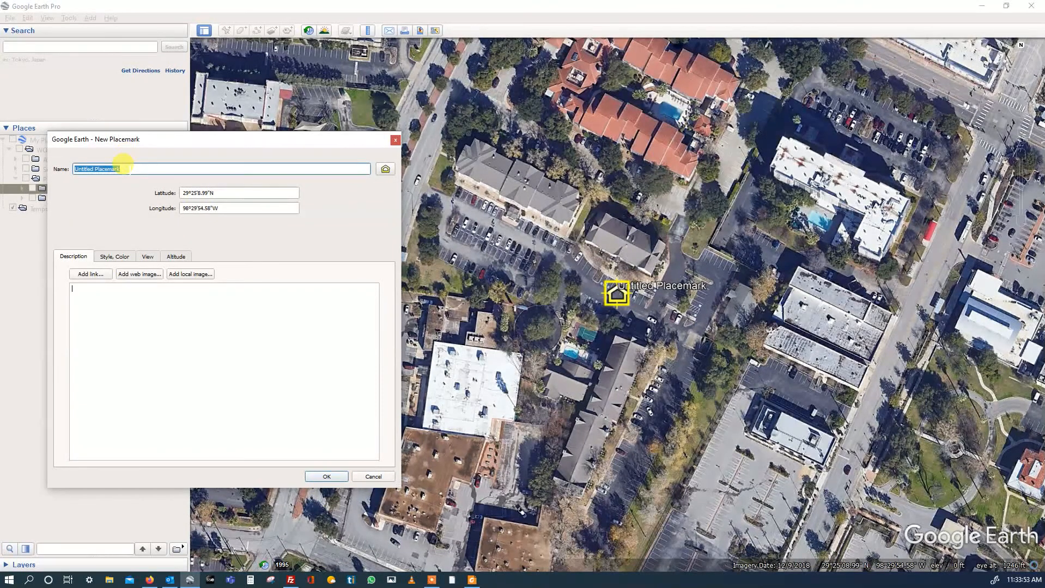
type("Res")
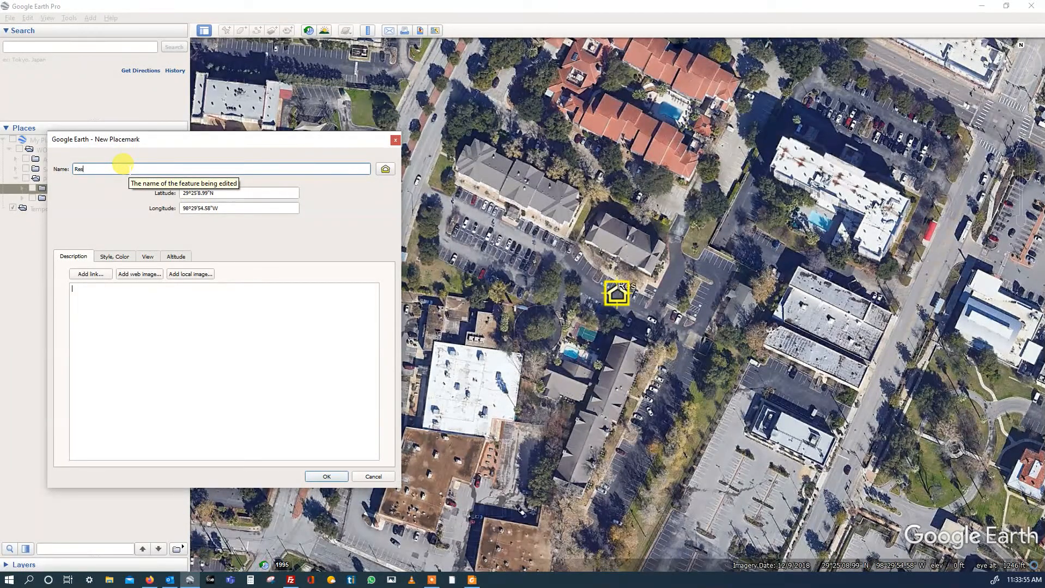
type("idence Inn")
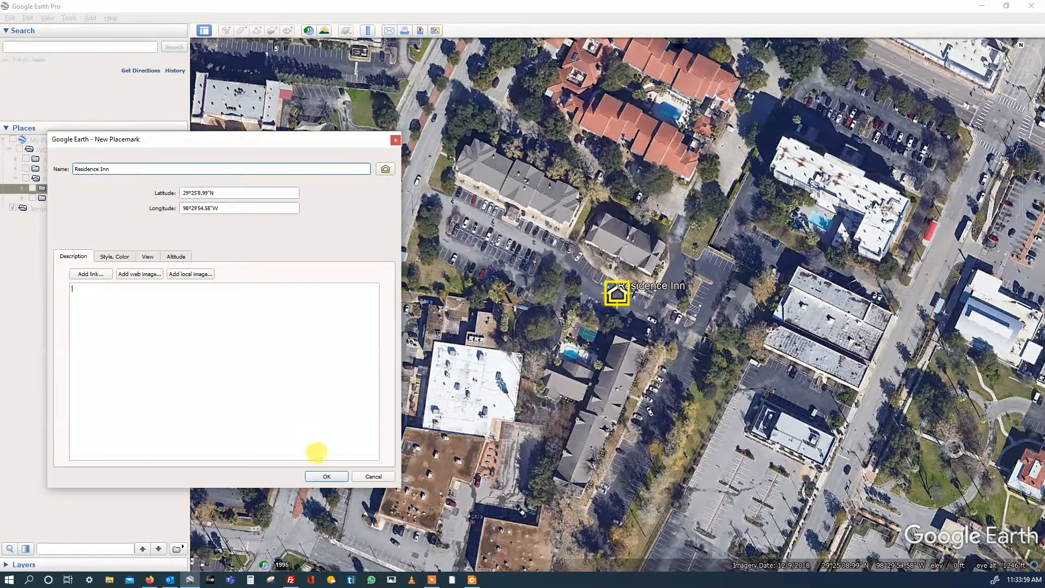
left_click(321, 476)
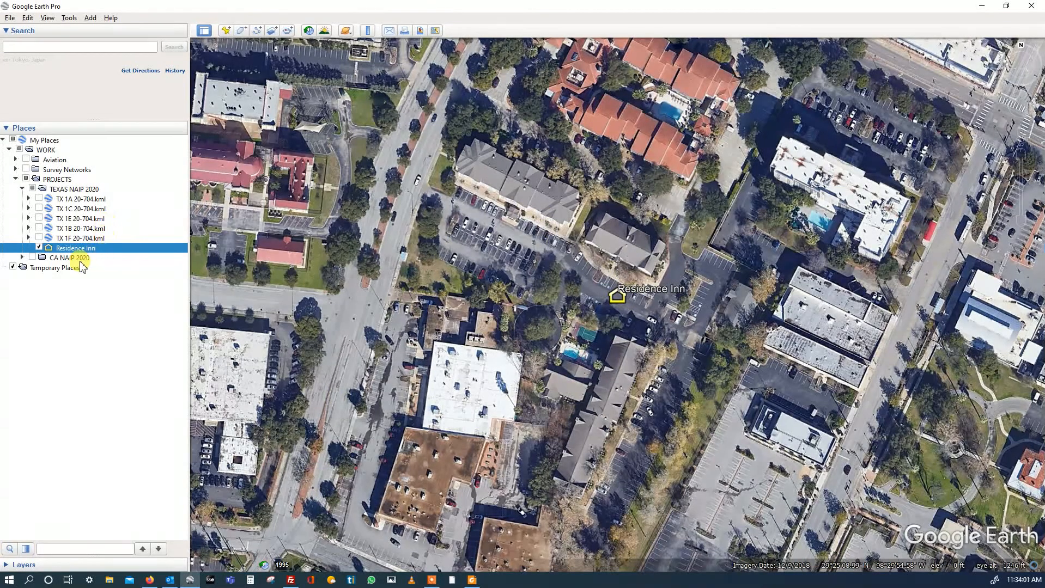
- Search for KSSF and go to the suggested Stinson Municipal Airport, Mission Road, San Antonio
left_click(30, 46)
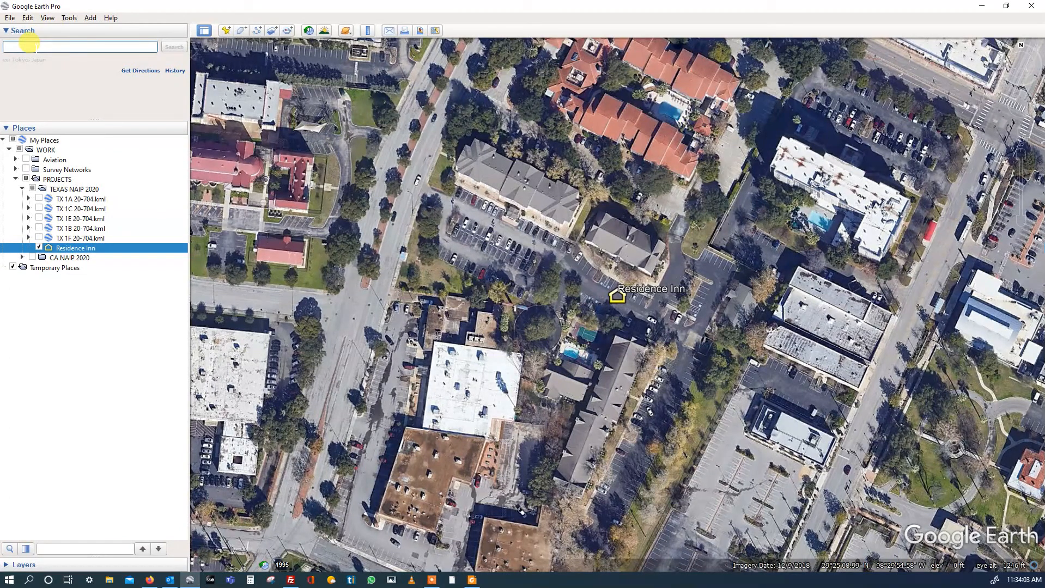
type("KSSF")
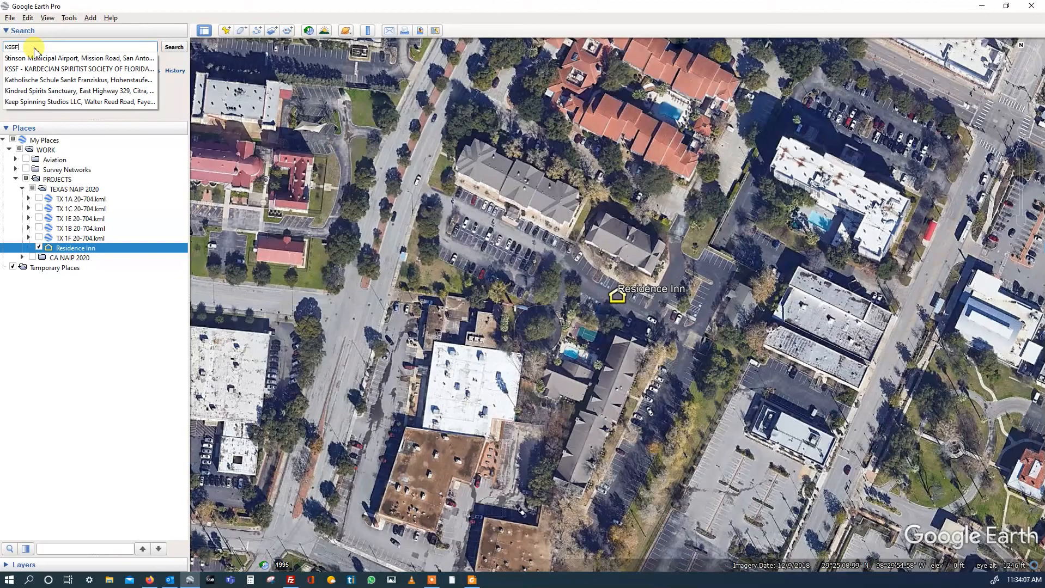
left_click(36, 58)
left_click(162, 48)
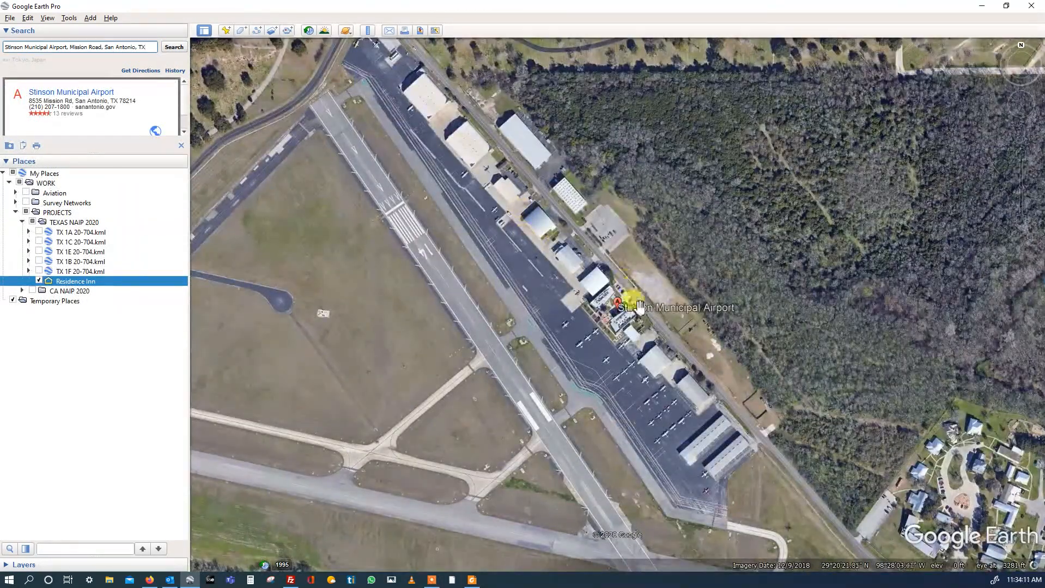
left_click_drag(619, 354, 642, 379)
scroll(643, 379, "down", 2)
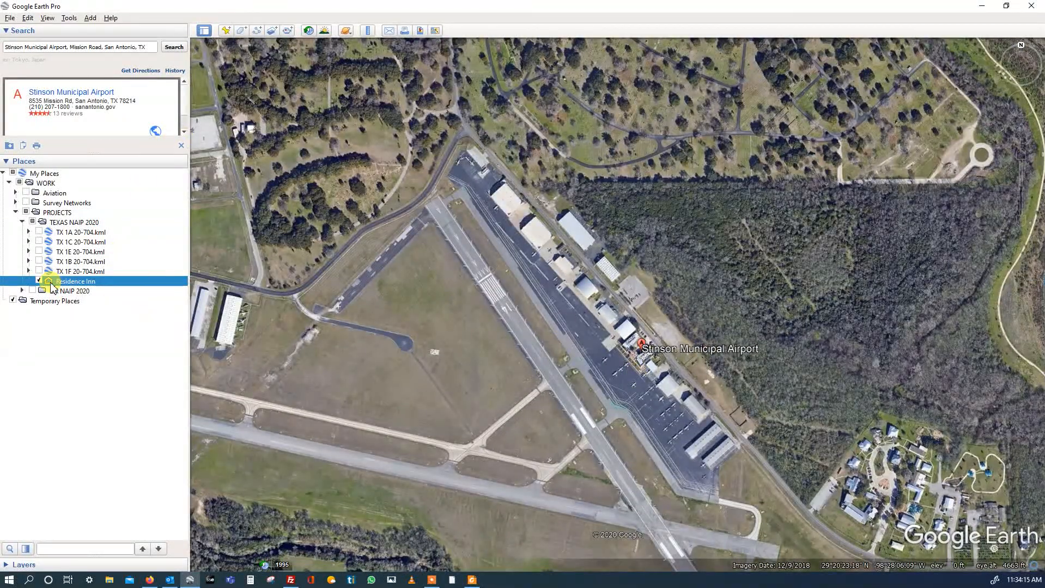
- Move the Residence Inn placemark to the beginning of the TEXAS NAIP 2020 folder, above the KML files
left_click_drag(53, 286, 60, 215)
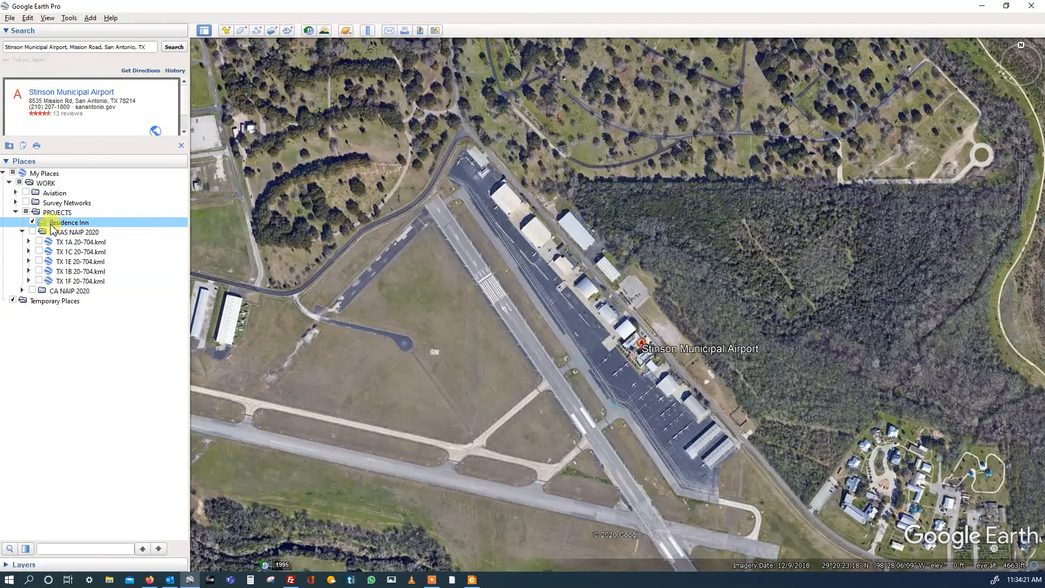
left_click_drag(59, 222, 68, 233)
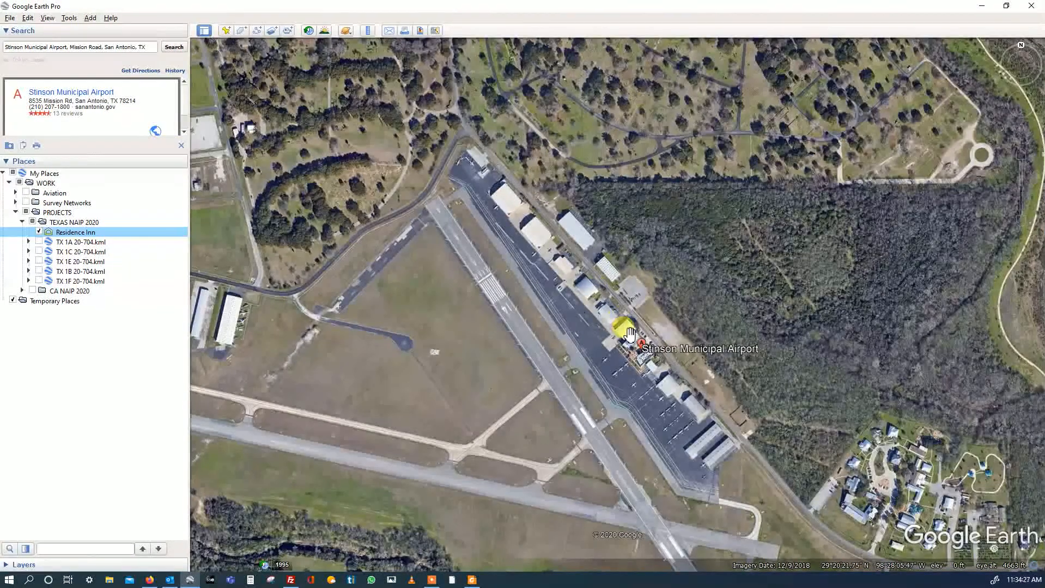
- Clear the airport search results and add a placemark named "KSSF" at Stinson Municipal Airport, using the blue airplane icon
left_click(179, 148)
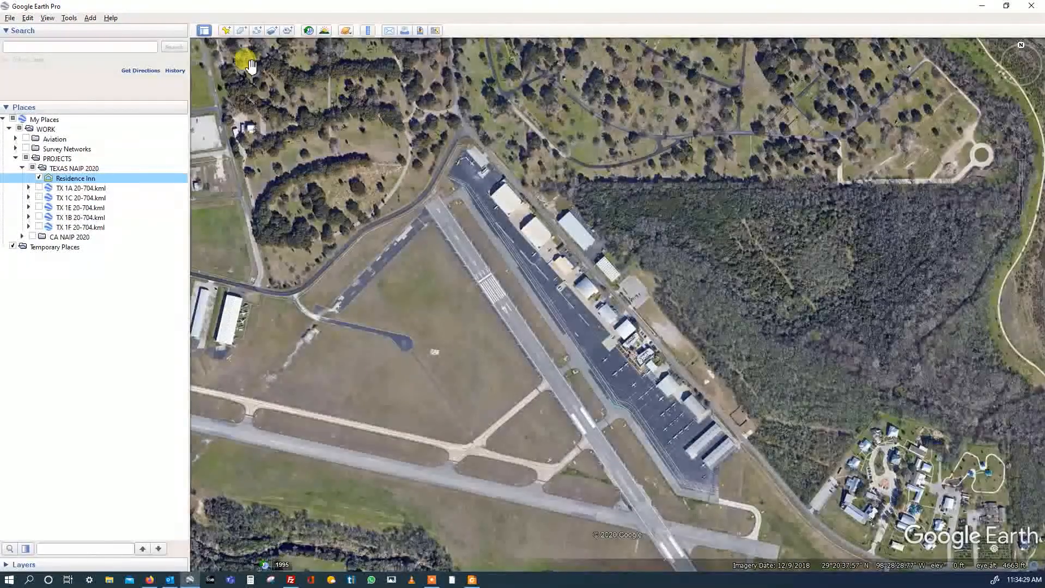
left_click(227, 32)
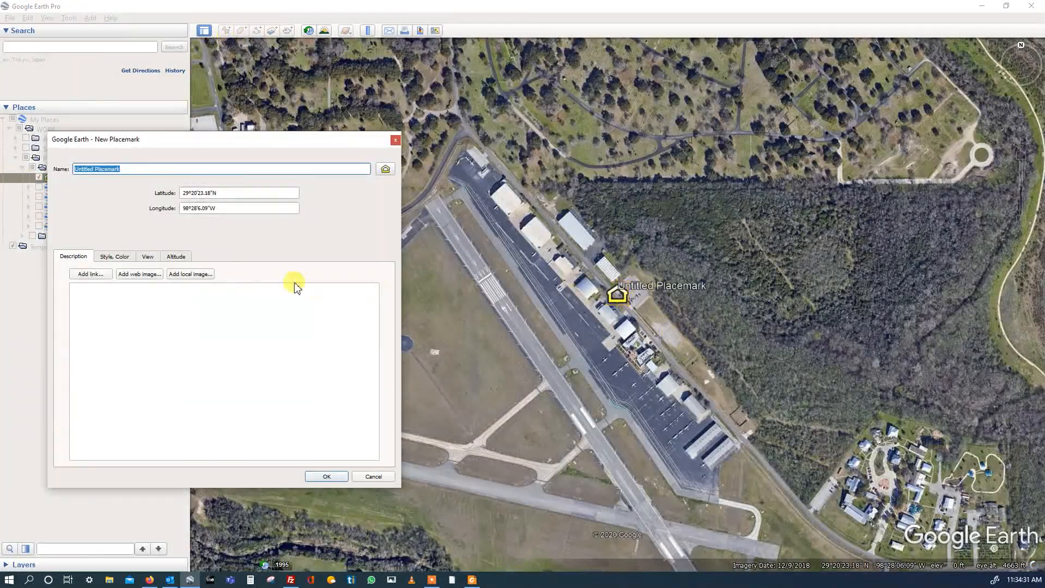
left_click(386, 171)
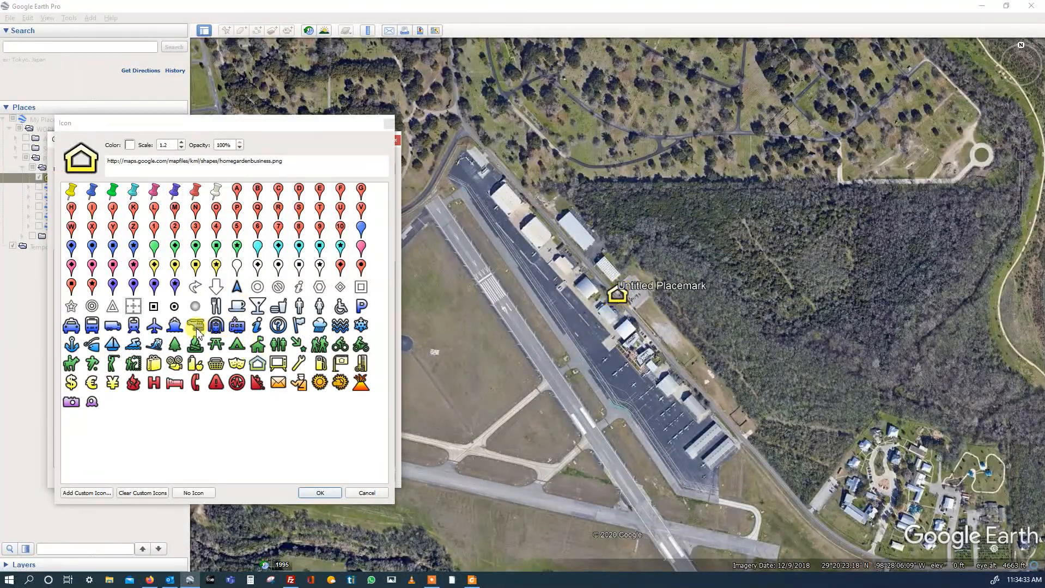
left_click(155, 326)
left_click(327, 493)
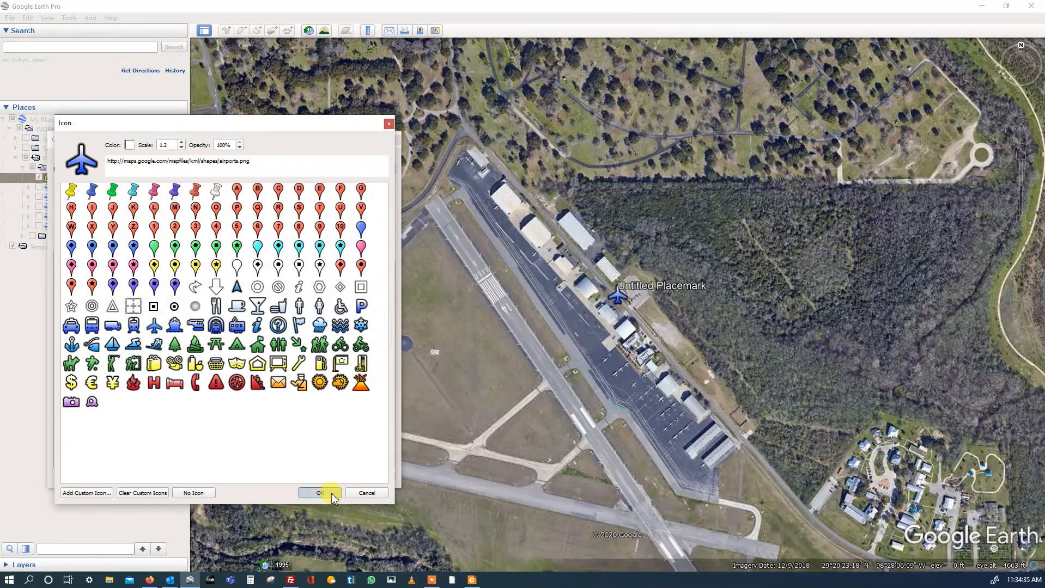
type("KSSF")
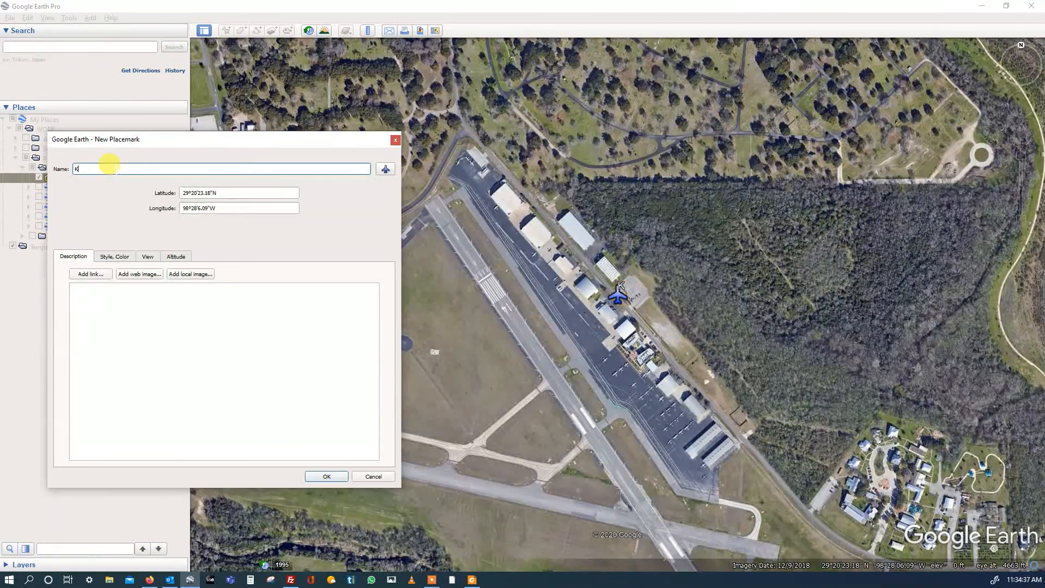
left_click(327, 477)
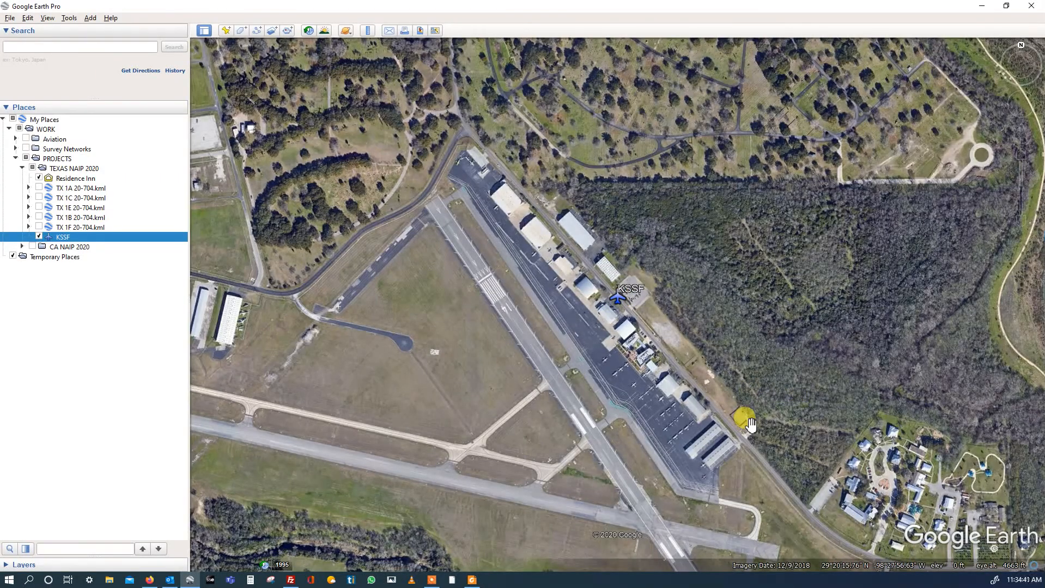
- Get driving directions from the Residence Inn placemark to the KSSF placemark
left_click_drag(583, 327, 679, 388)
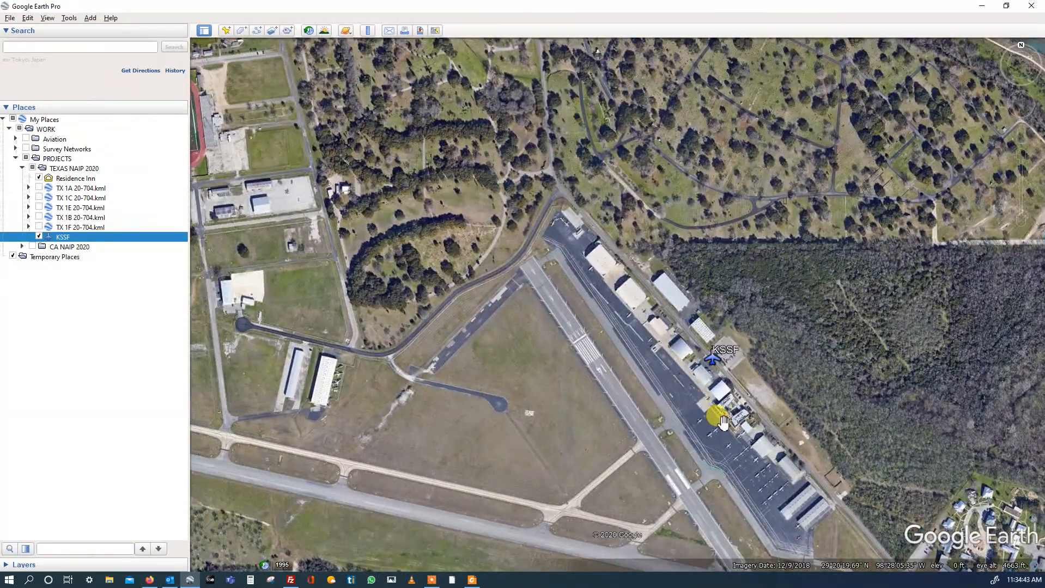
scroll(723, 421, "down", 8)
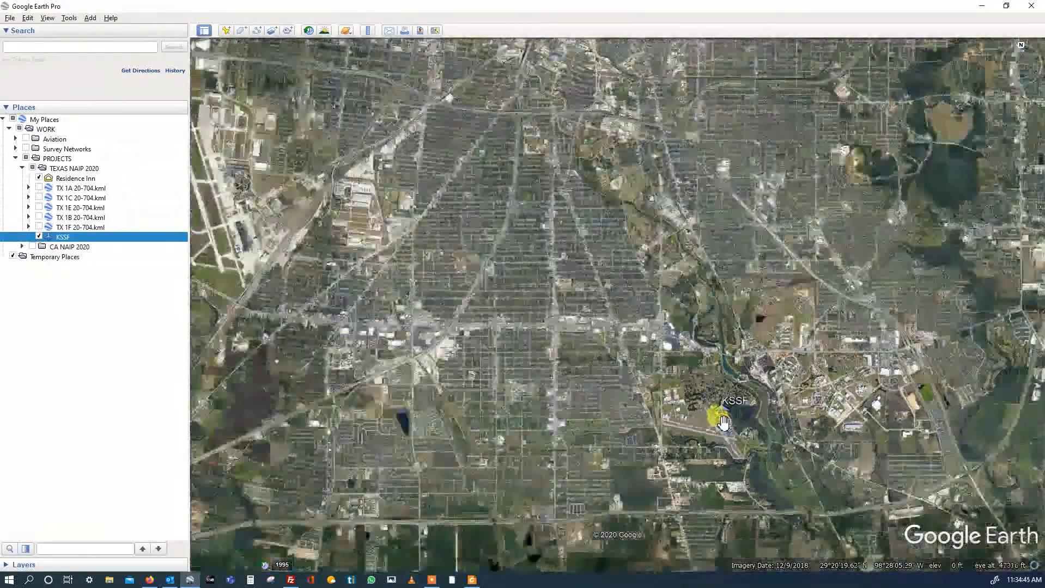
scroll(722, 421, "down", 3)
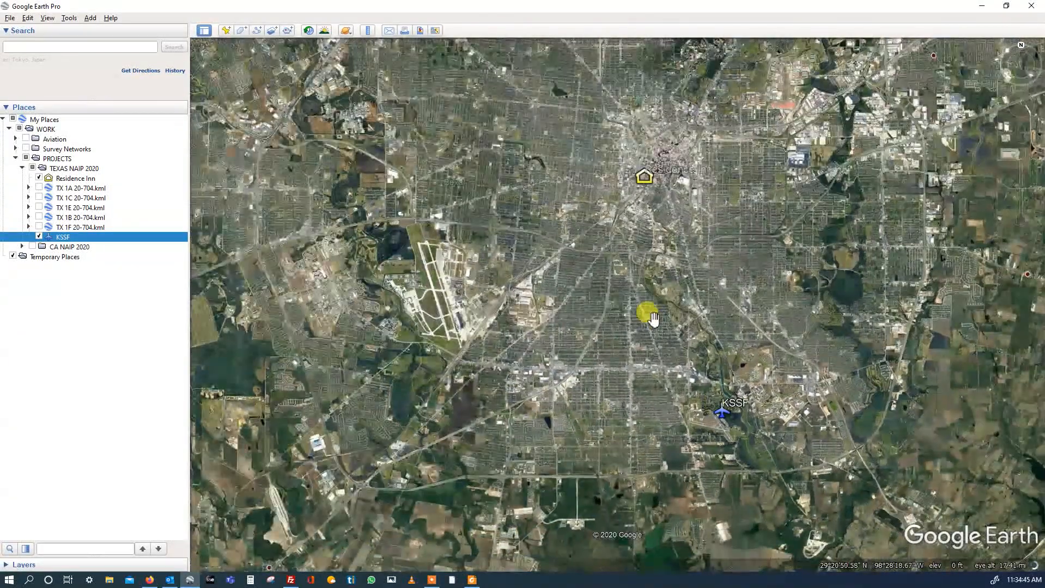
right_click(643, 175)
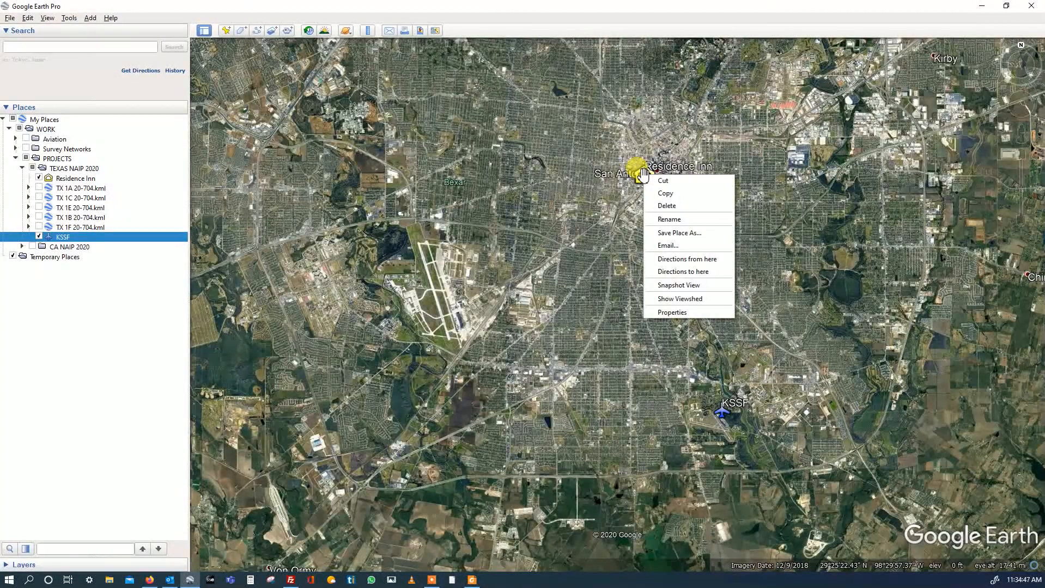
left_click(681, 260)
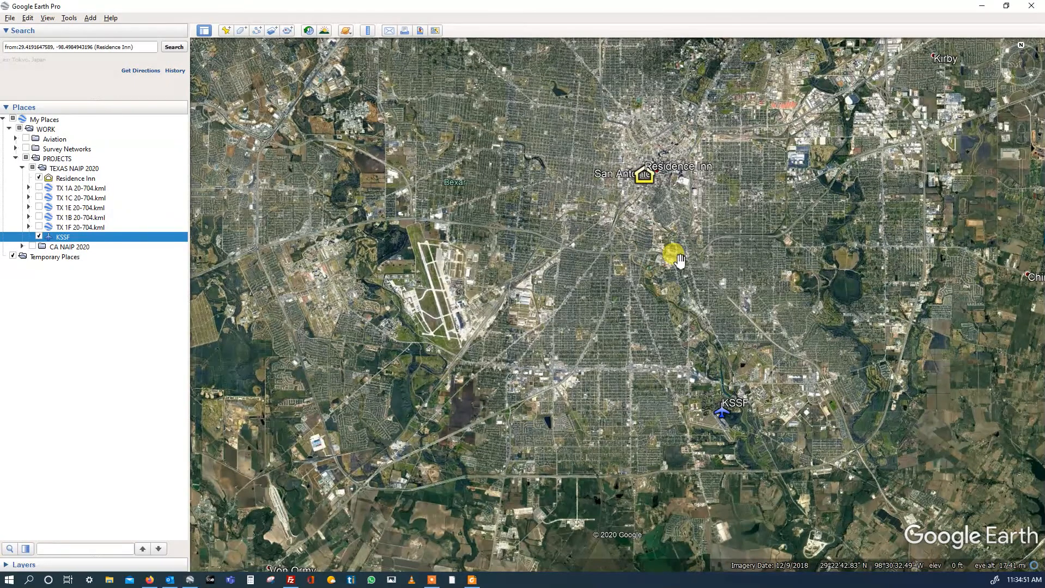
right_click(727, 414)
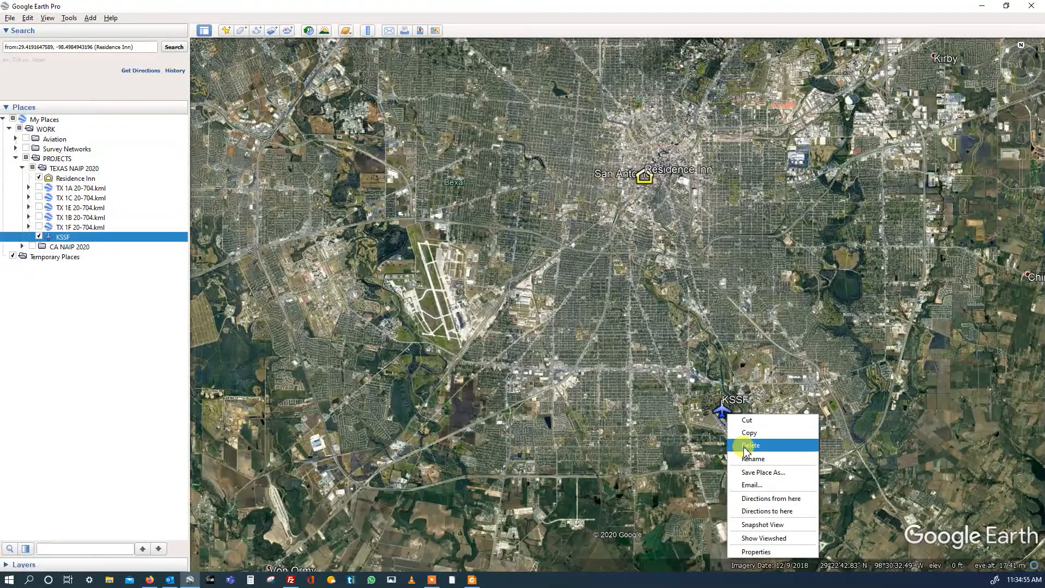
left_click(761, 513)
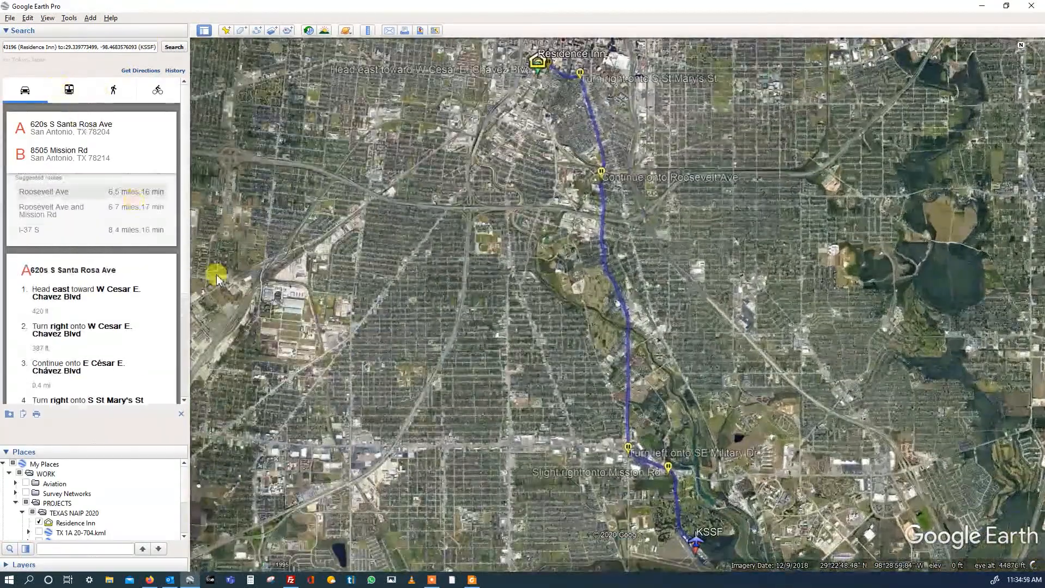
- Review the suggested routes and turn-by-turn directions to the airport, clear the results and collapse the Search section
scroll(65, 280, "down", 3)
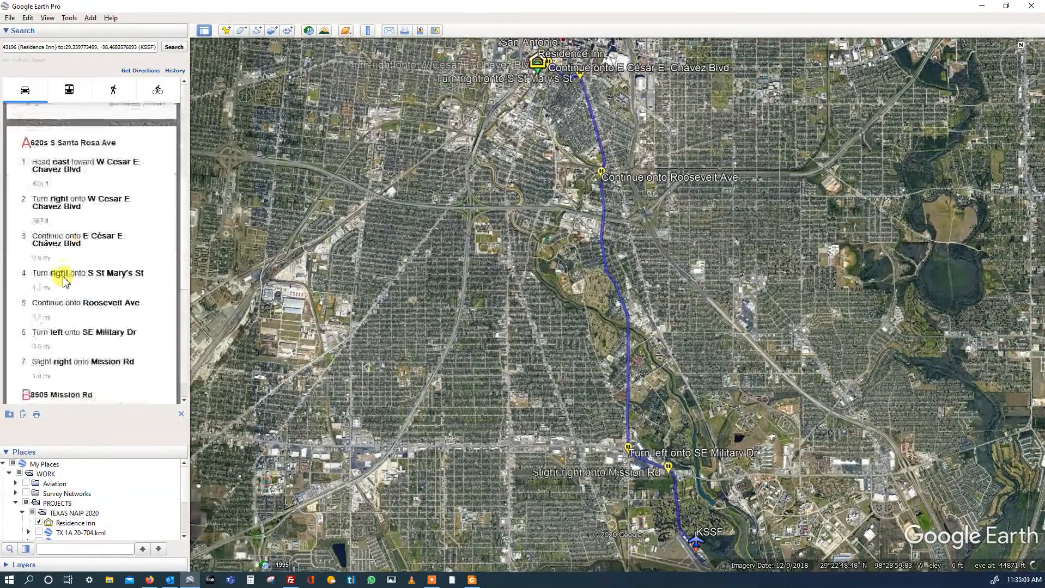
scroll(64, 275, "down", 1)
scroll(128, 319, "up", 4)
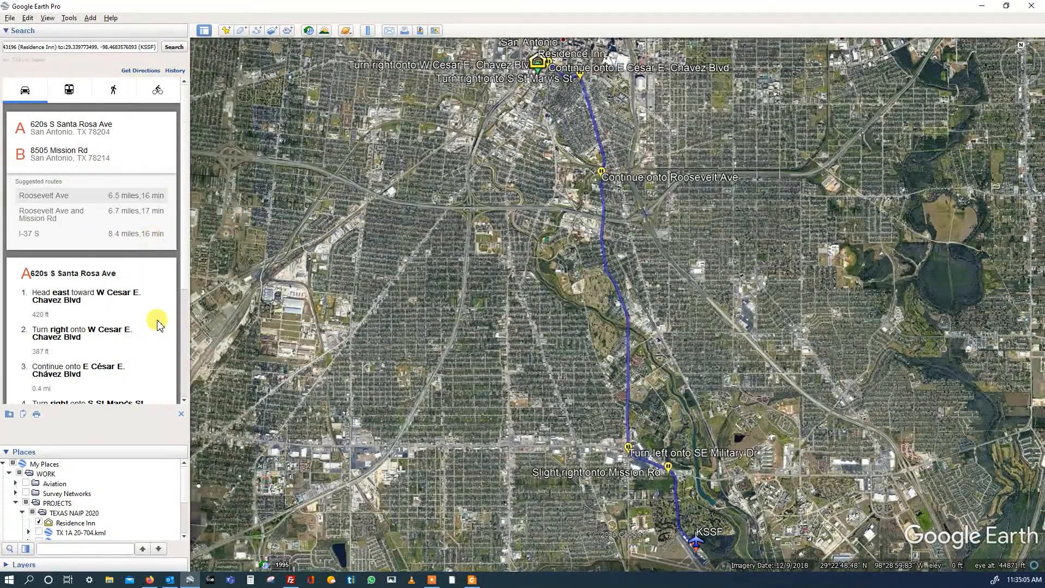
left_click(181, 414)
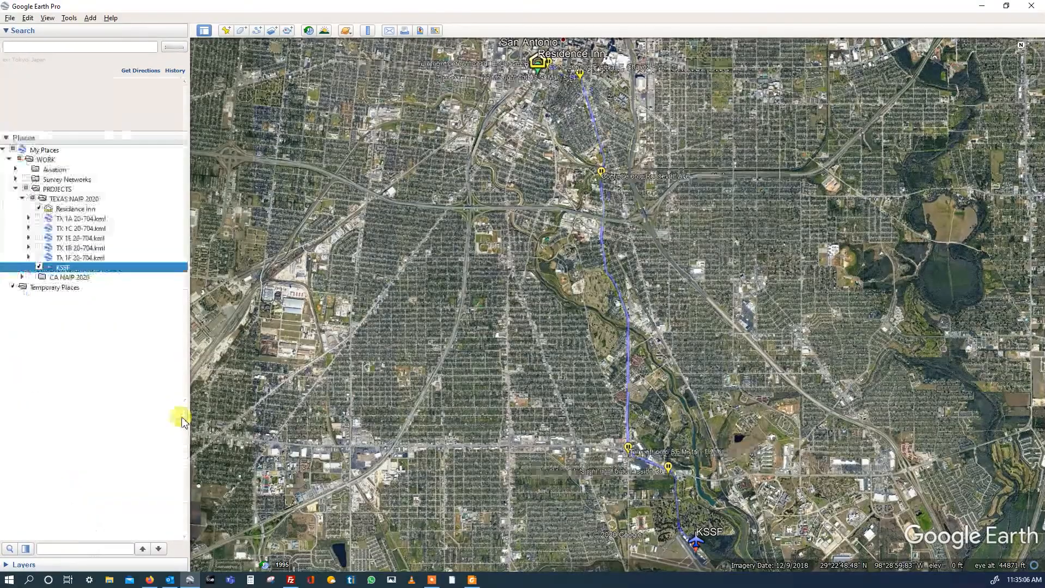
left_click(6, 31)
- Examine the fenced grass corner at the northern tip of the KSSF aircraft ramp up close
scroll(697, 260, "down", 3)
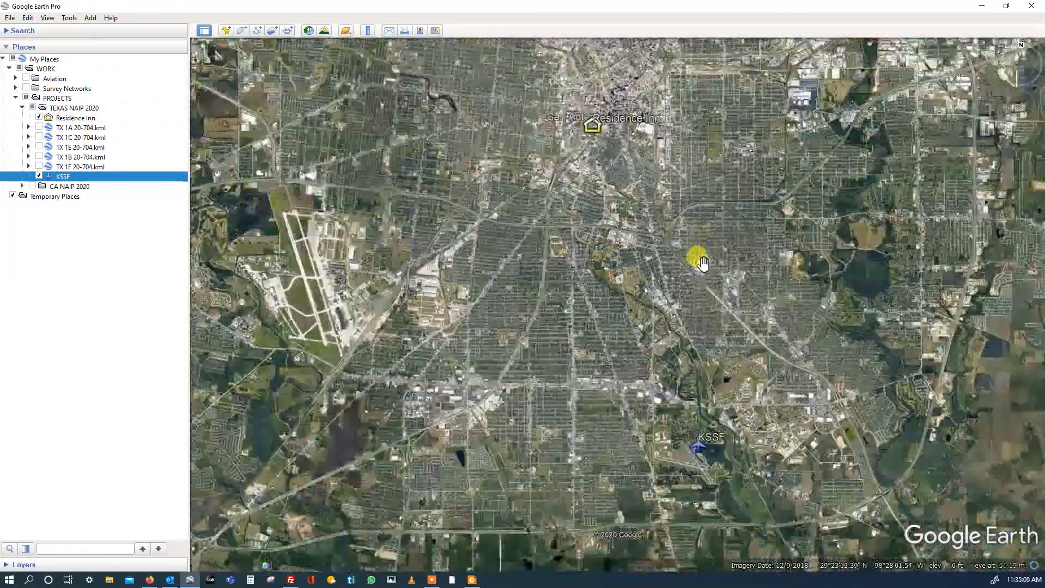
scroll(695, 402, "up", 5)
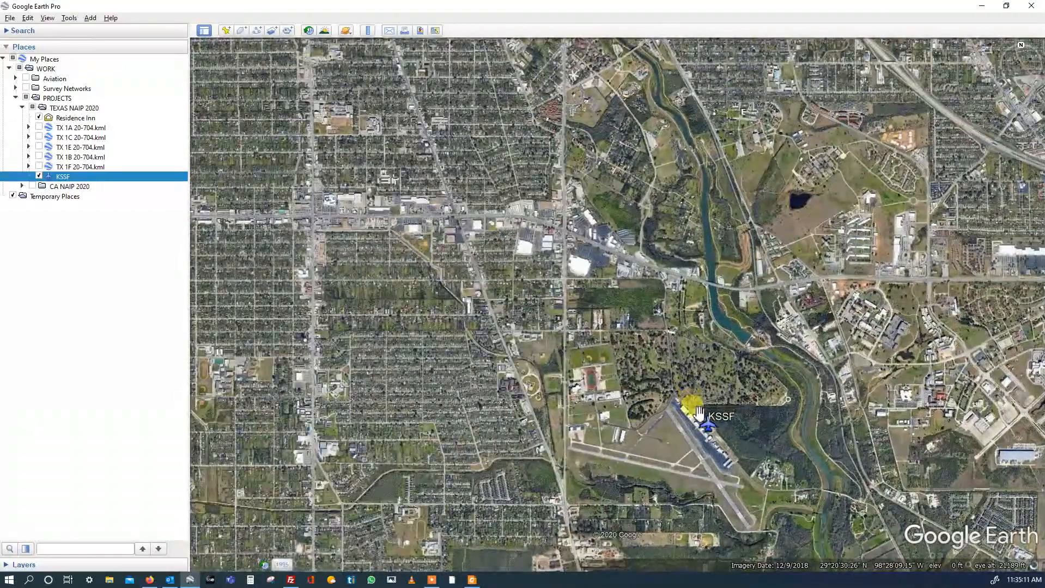
scroll(697, 400, "up", 3)
scroll(701, 391, "up", 5)
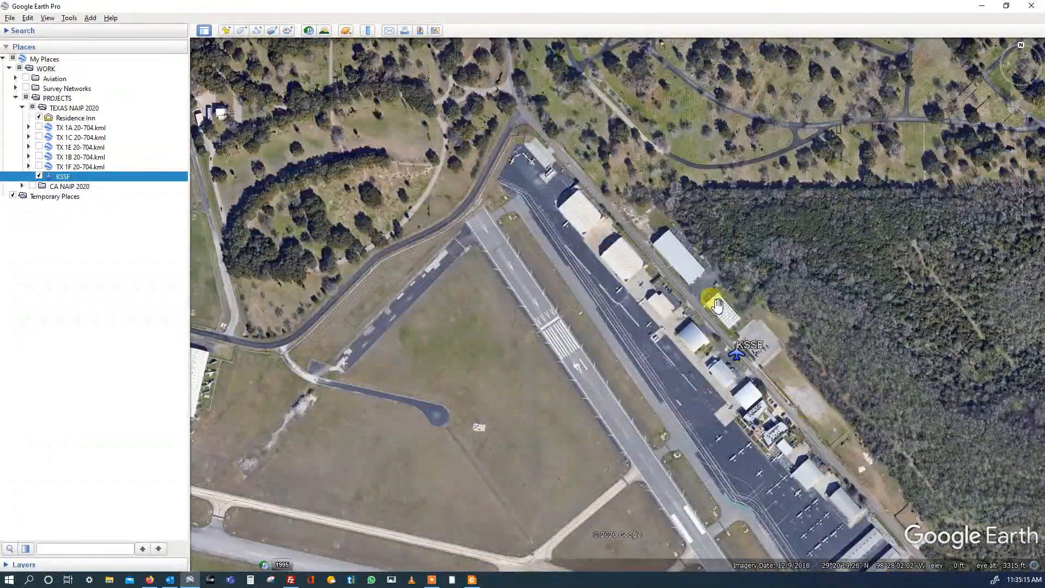
left_click_drag(515, 200, 540, 256)
scroll(545, 193, "up", 5)
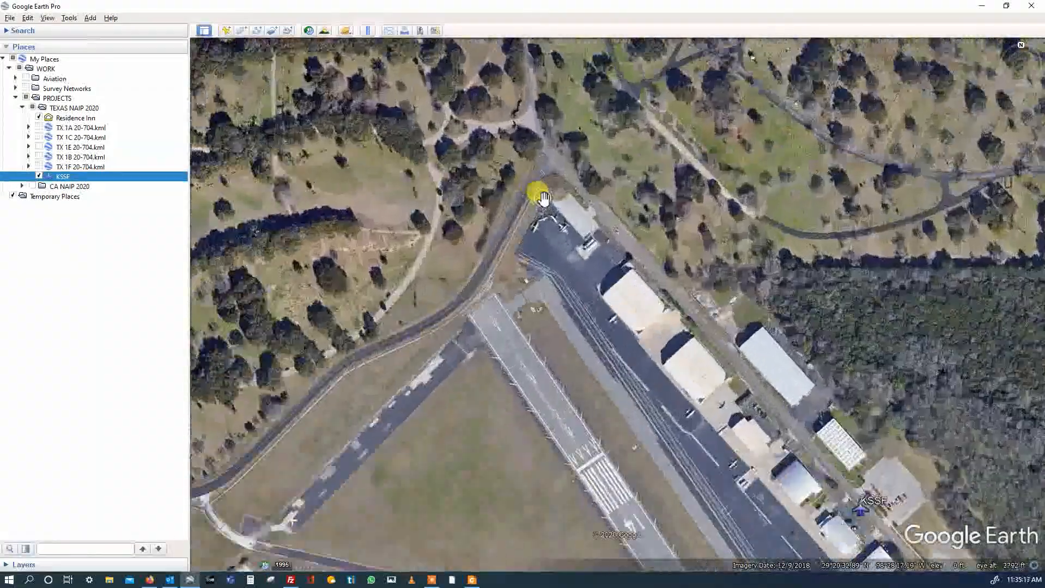
scroll(543, 196, "up", 5)
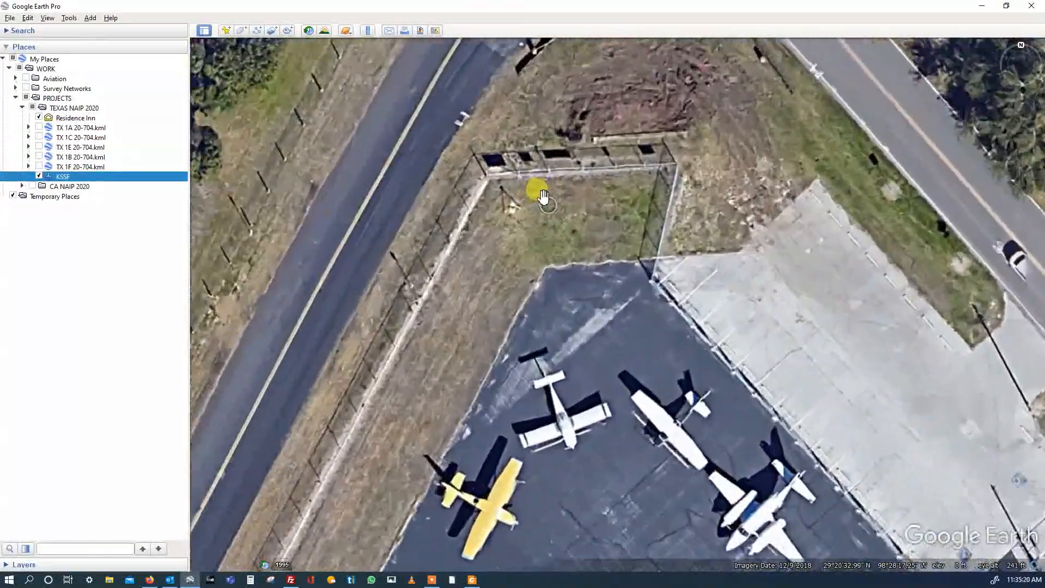
left_click_drag(543, 196, 538, 315)
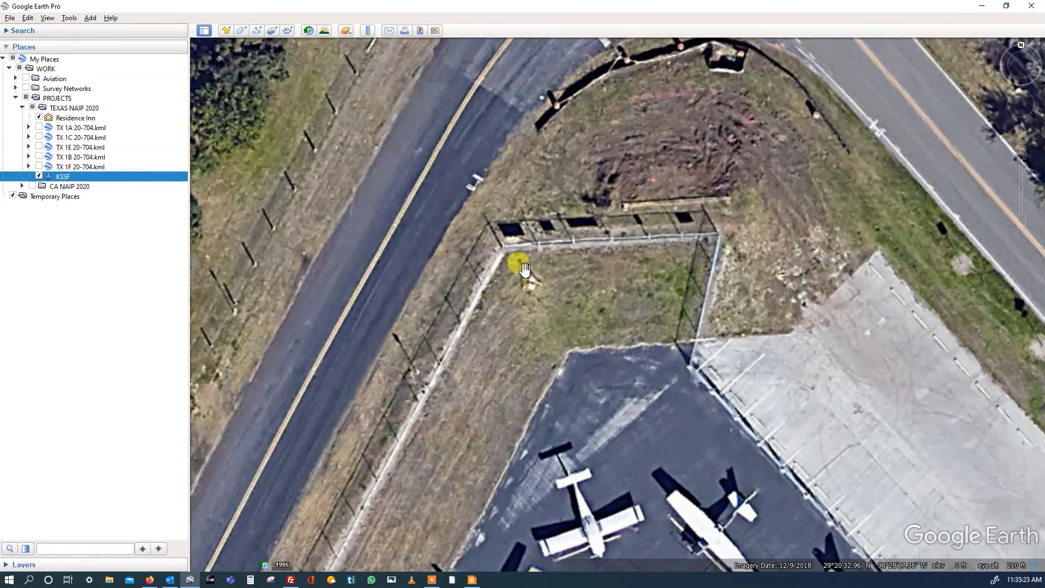
scroll(534, 304, "down", 3)
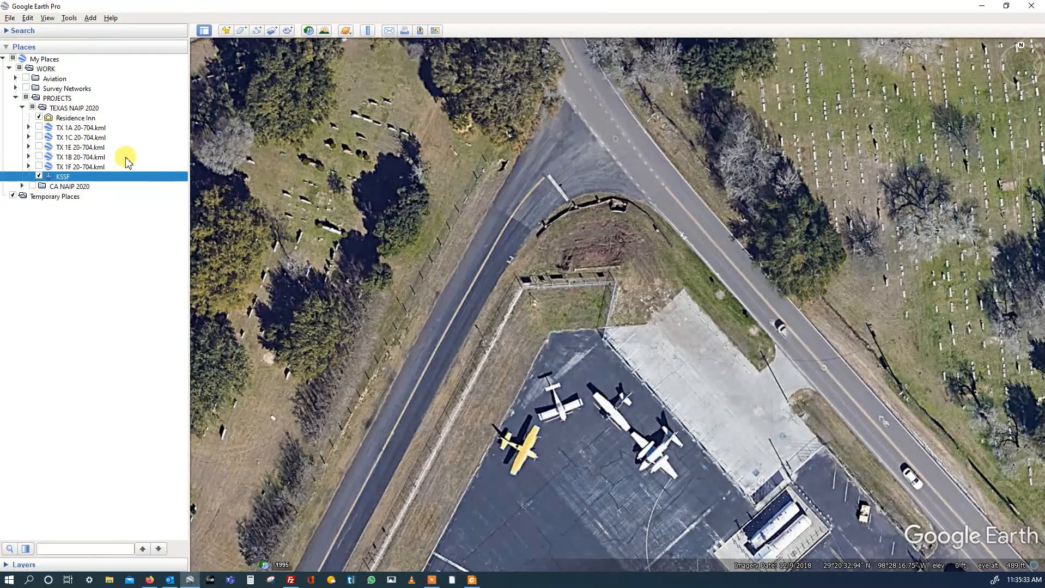
- Move the KSSF placemark to the beginning of the TEXAS NAIP 2020 folder, above Residence Inn
left_click_drag(60, 177, 64, 166)
left_click_drag(70, 112, 66, 108)
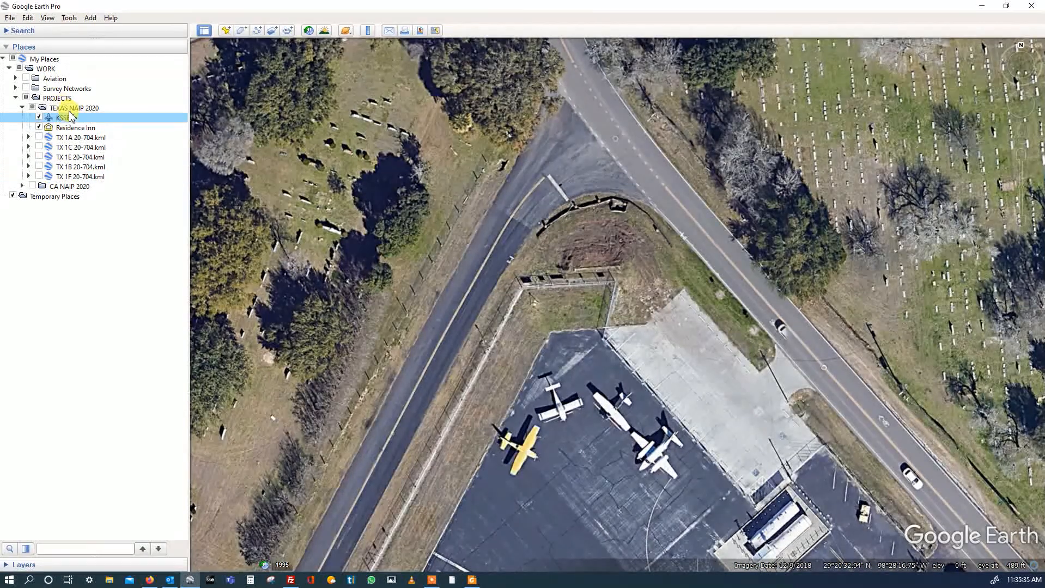
- Add a placemark named "NAIL" with the dotted circle icon in the fenced grass corner and move it above KSSF in the TEXAS NAIP 2020 folder
left_click(226, 31)
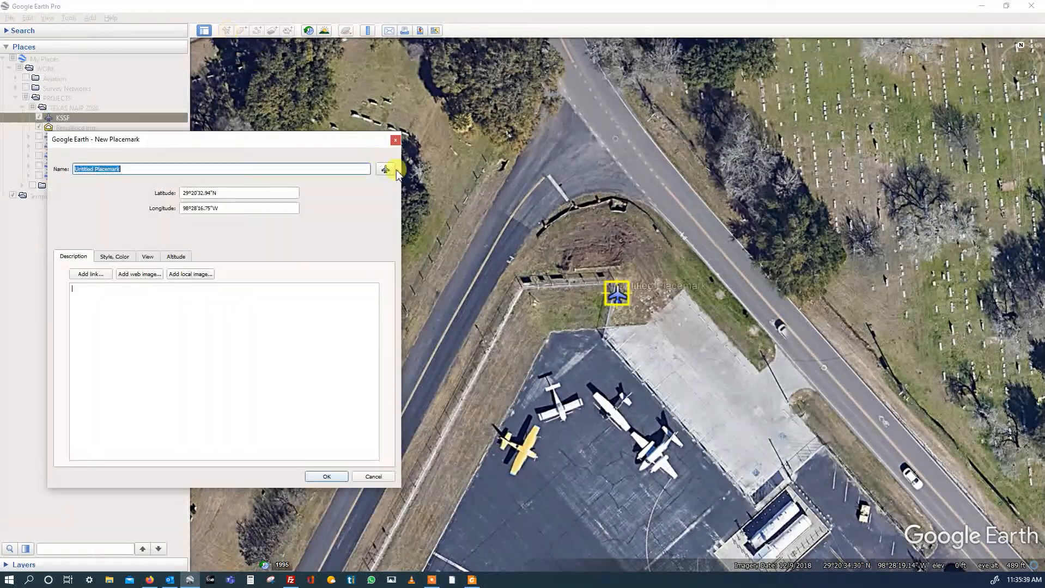
left_click_drag(612, 305, 534, 319)
left_click(385, 170)
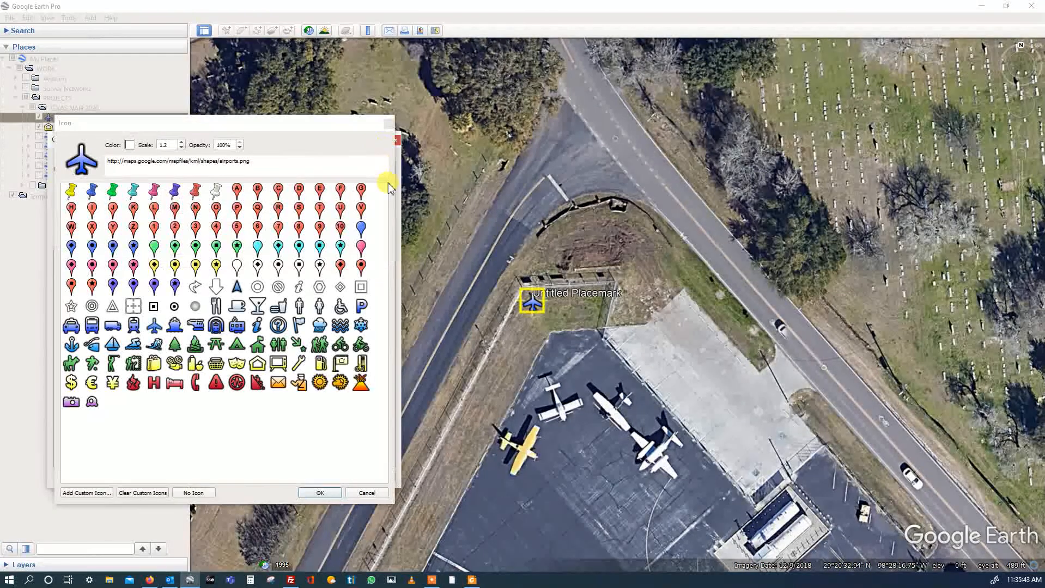
left_click(174, 306)
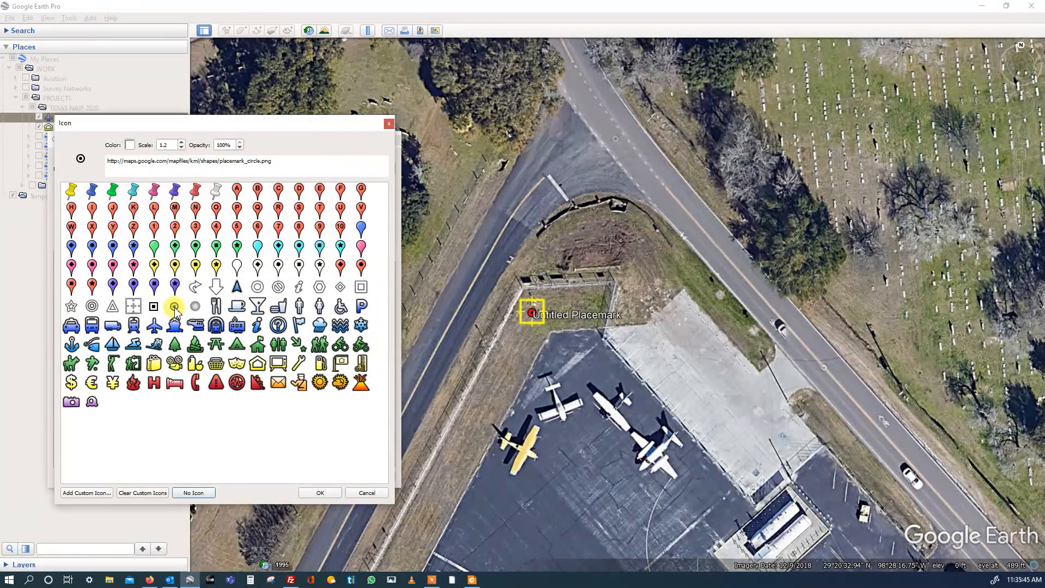
left_click(327, 493)
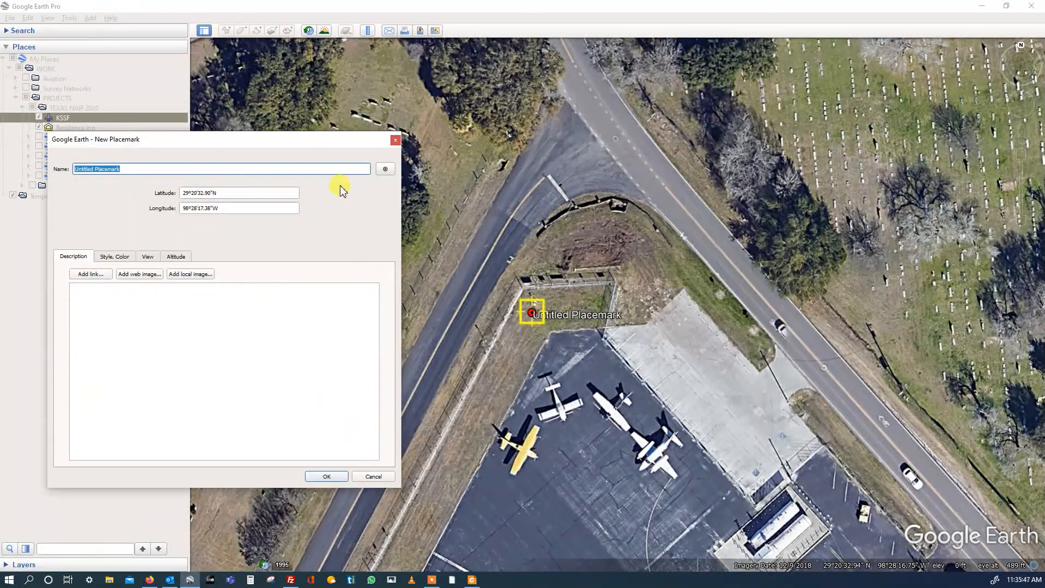
left_click(127, 164)
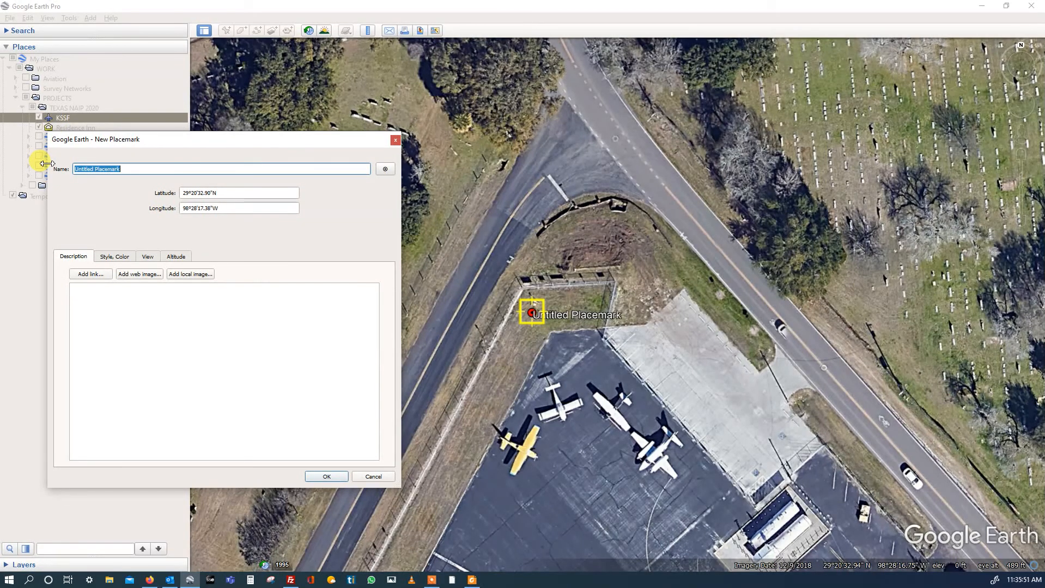
type("NAIL")
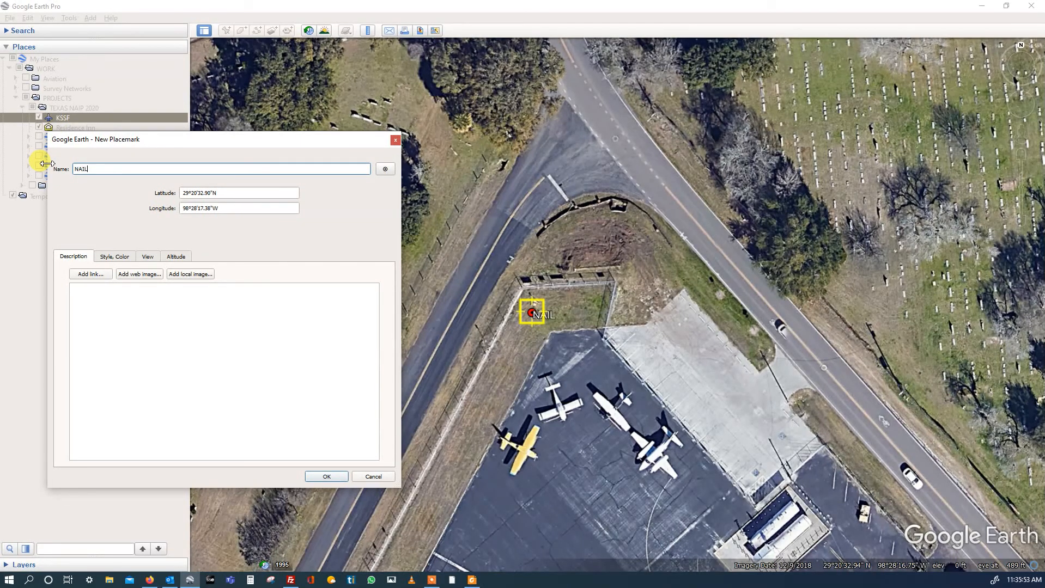
left_click(327, 478)
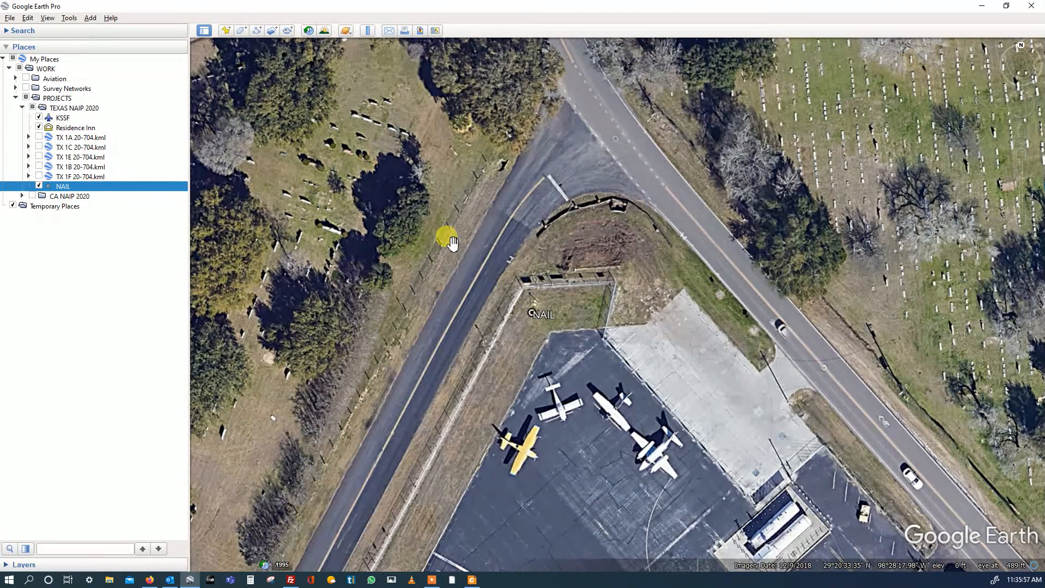
left_click_drag(62, 191, 64, 112)
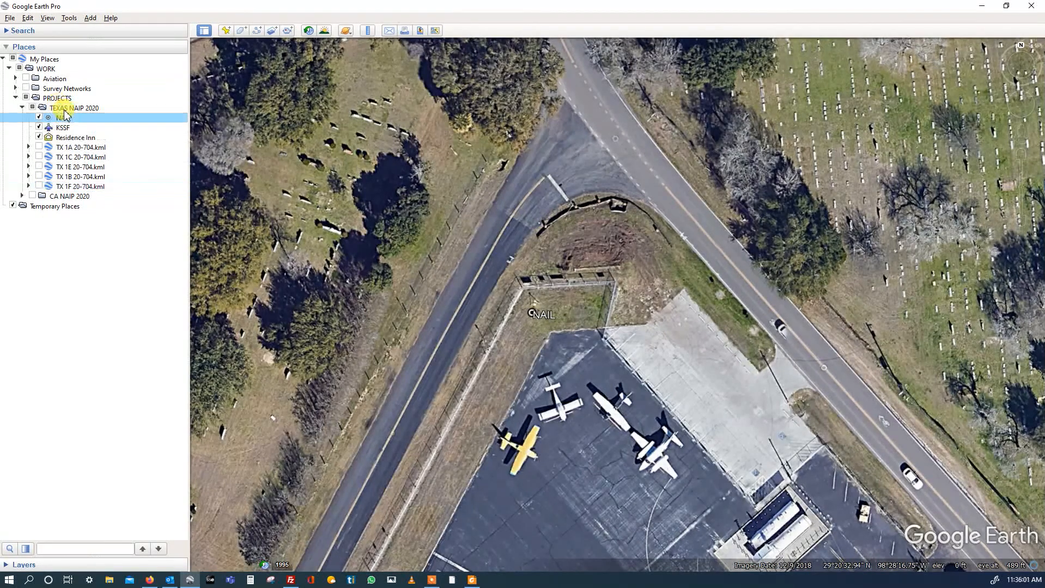
- Examine the ramp, hangars and parked aircraft between the NAIL and KSSF placemarks
scroll(534, 286, "down", 3)
left_click_drag(648, 428, 561, 351)
left_click_drag(737, 456, 614, 343)
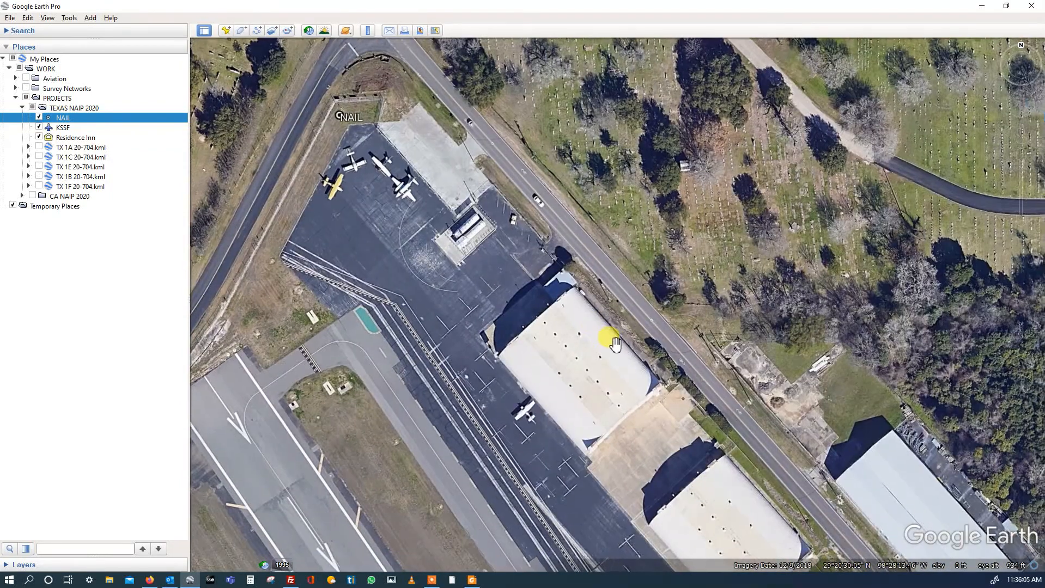
scroll(643, 381, "down", 6)
left_click_drag(663, 410, 595, 332)
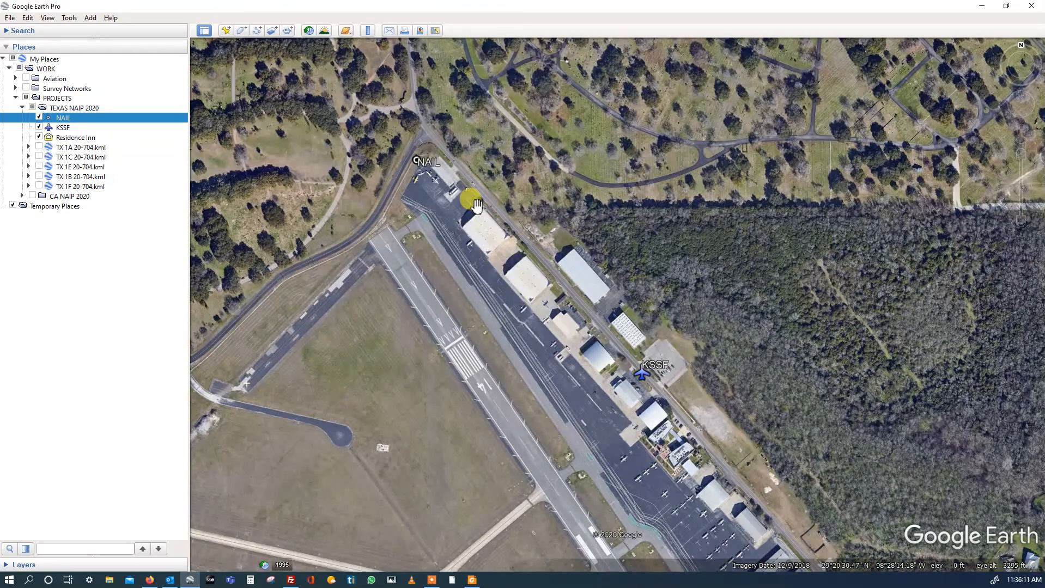
left_click_drag(460, 216, 551, 345)
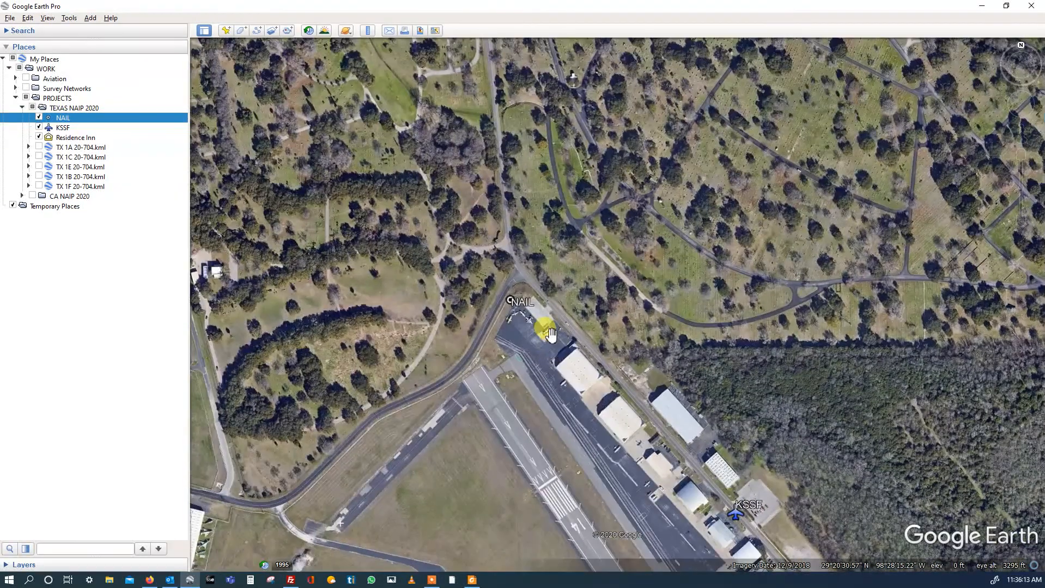
scroll(553, 335, "up", 3)
scroll(561, 353, "up", 2)
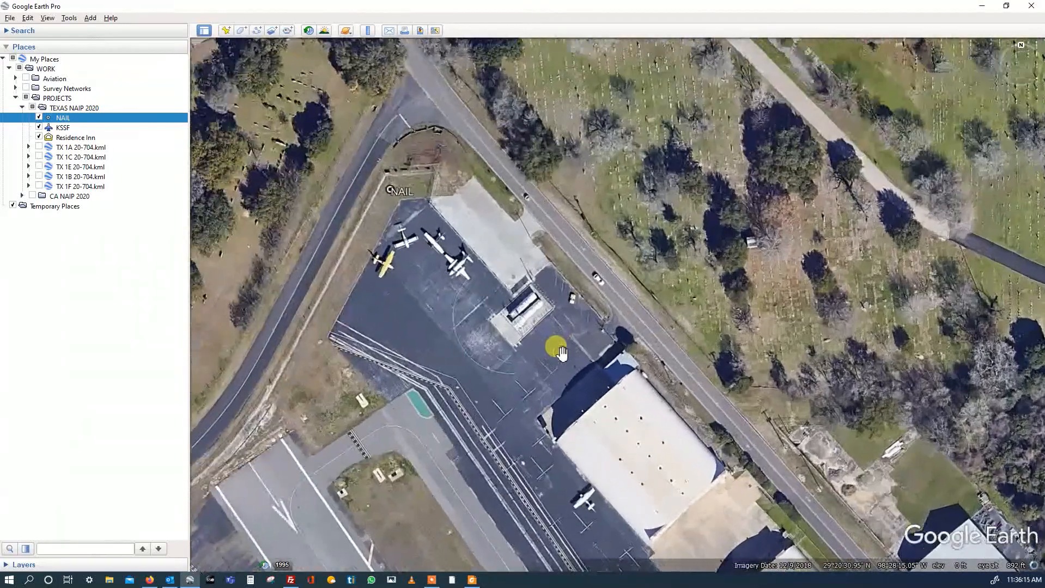
- Add a placemark with the blue cab icon beside the road just north of the northernmost hangar, naming it with the gate's access code
scroll(606, 357, "down", 2)
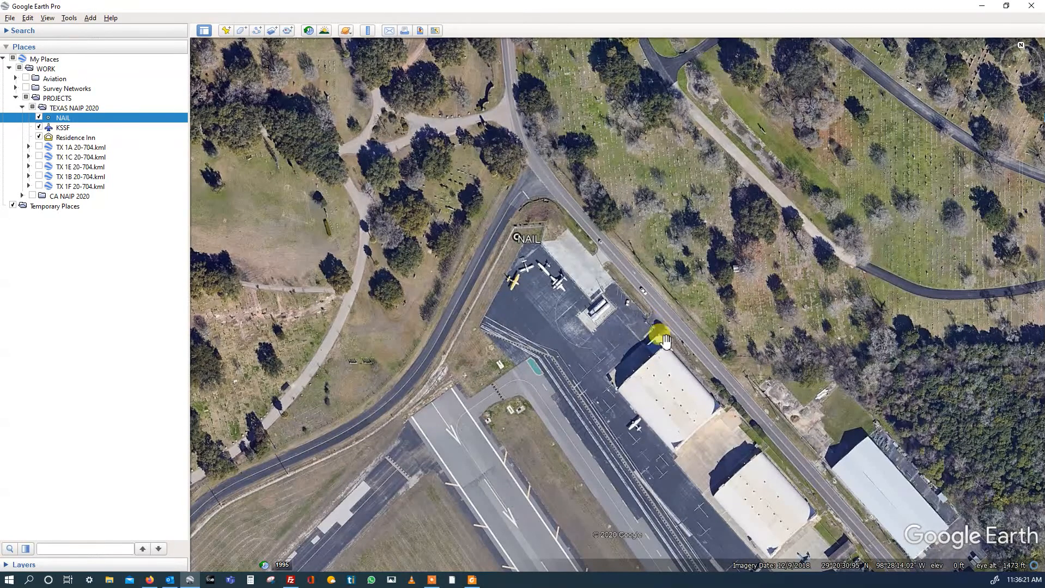
left_click(230, 34)
left_click_drag(622, 303, 658, 328)
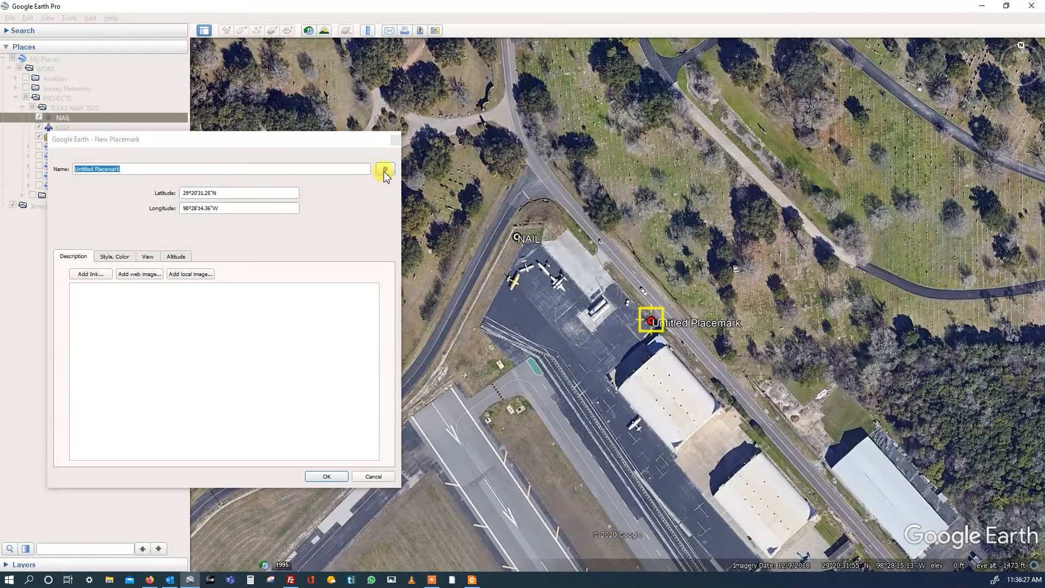
left_click(384, 171)
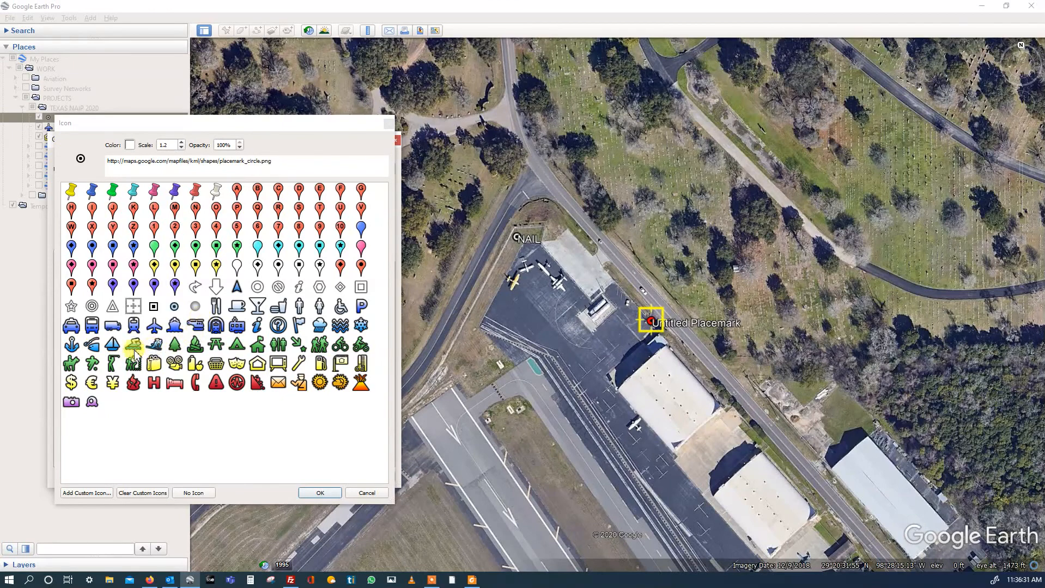
left_click(74, 327)
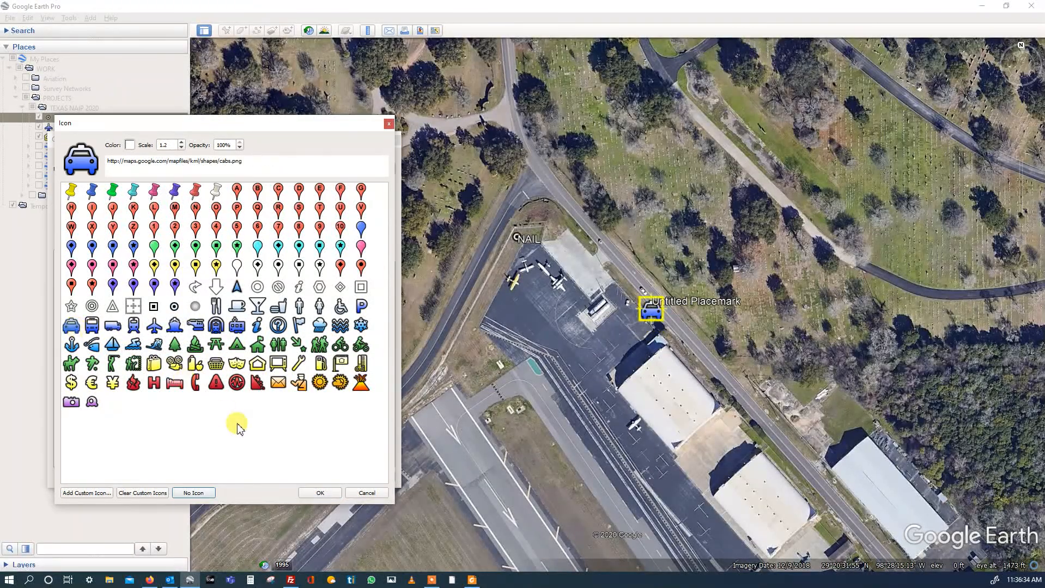
left_click(332, 496)
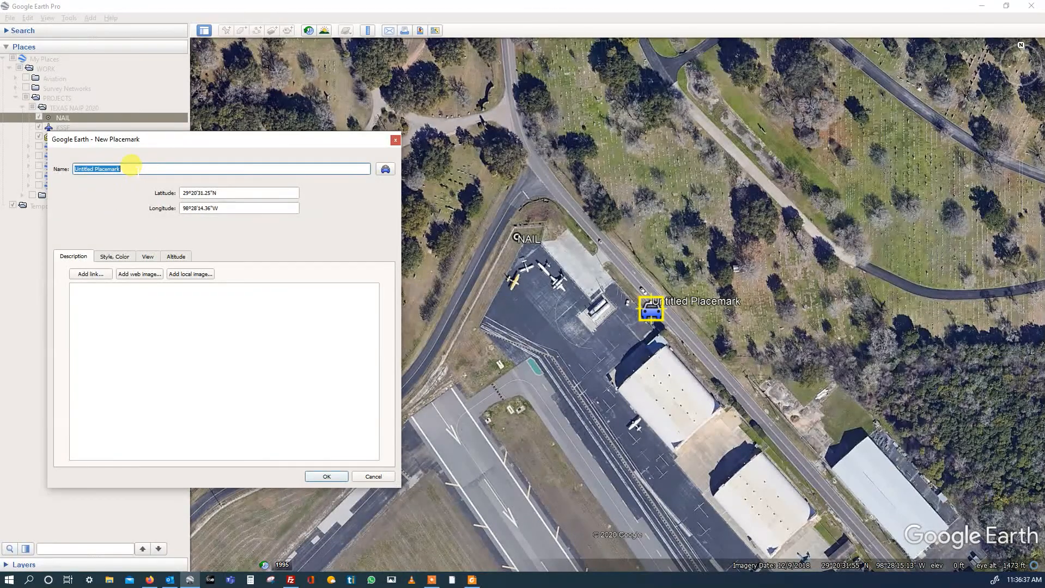
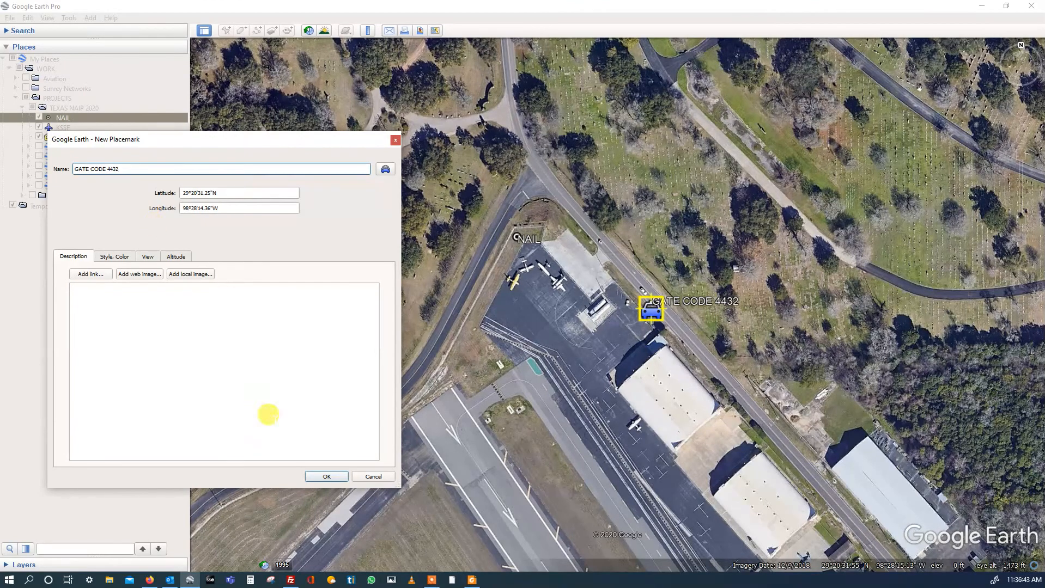
left_click(326, 477)
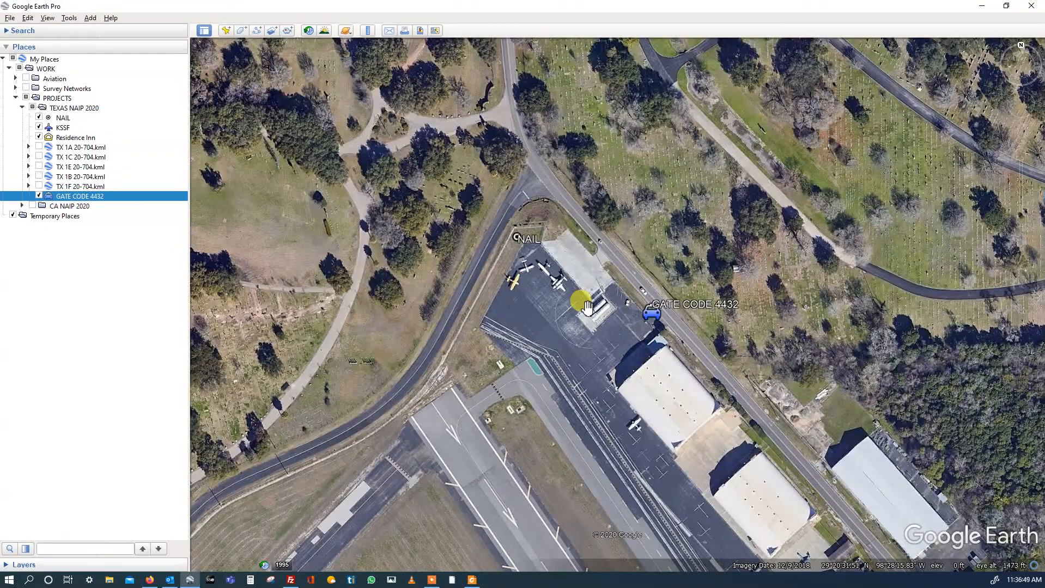
- Move the gate code placemark to the beginning of the TEXAS NAIP 2020 folder, above NAIL
scroll(587, 308, "down", 3)
scroll(515, 235, "down", 2)
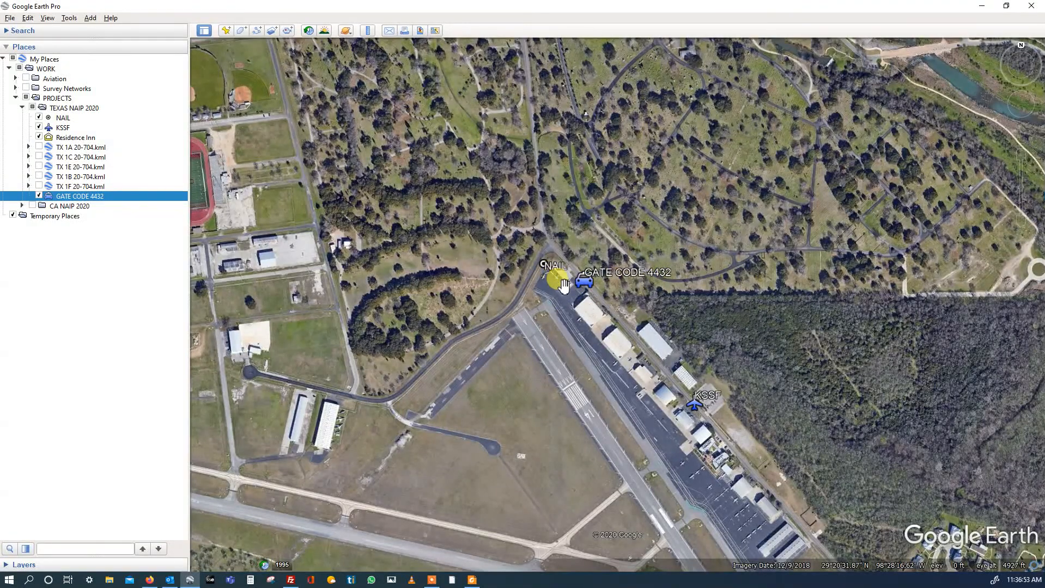
double_click(563, 284)
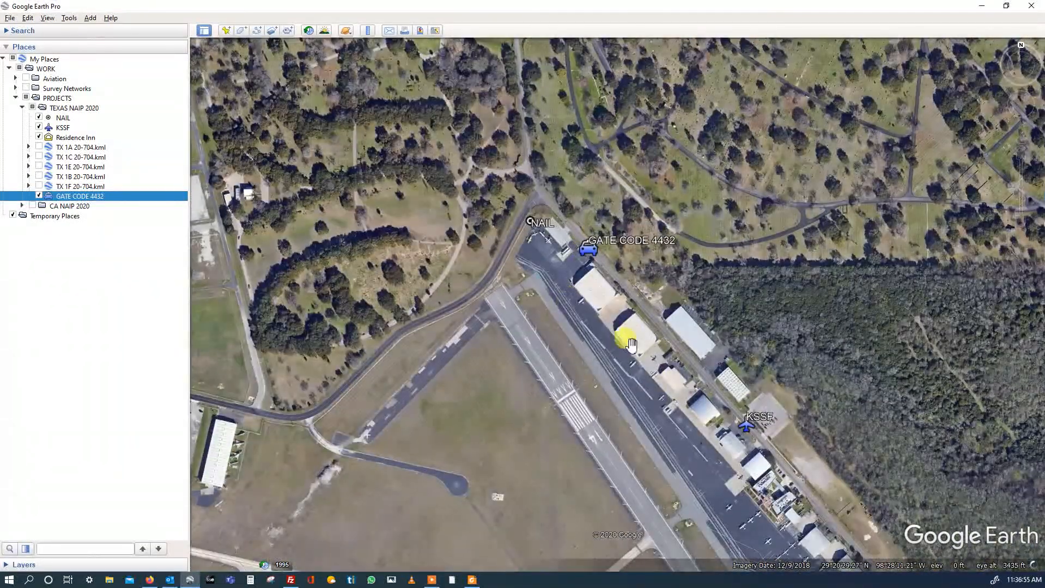
left_click_drag(661, 401, 601, 292)
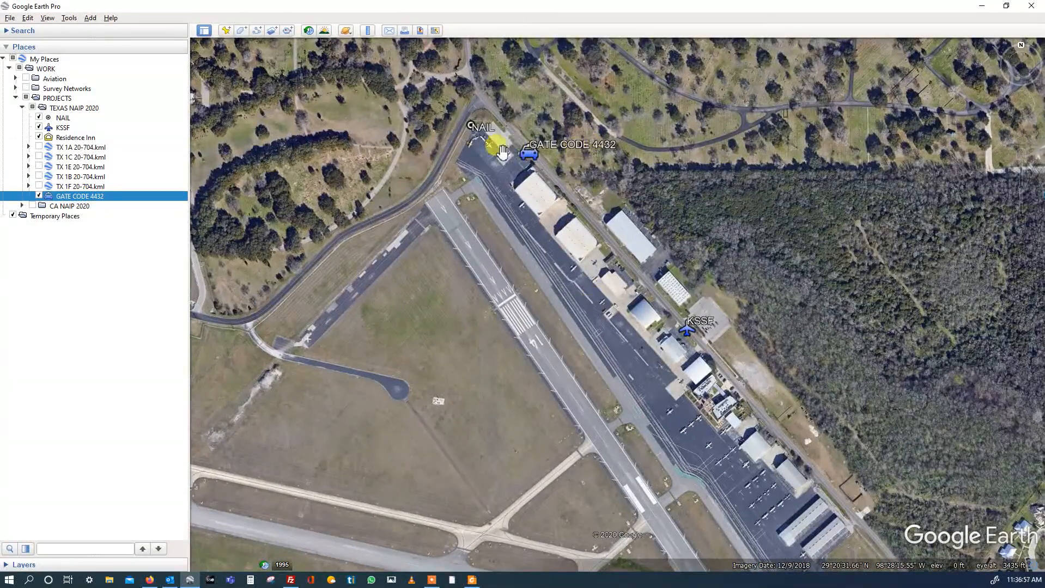
left_click_drag(48, 202, 65, 107)
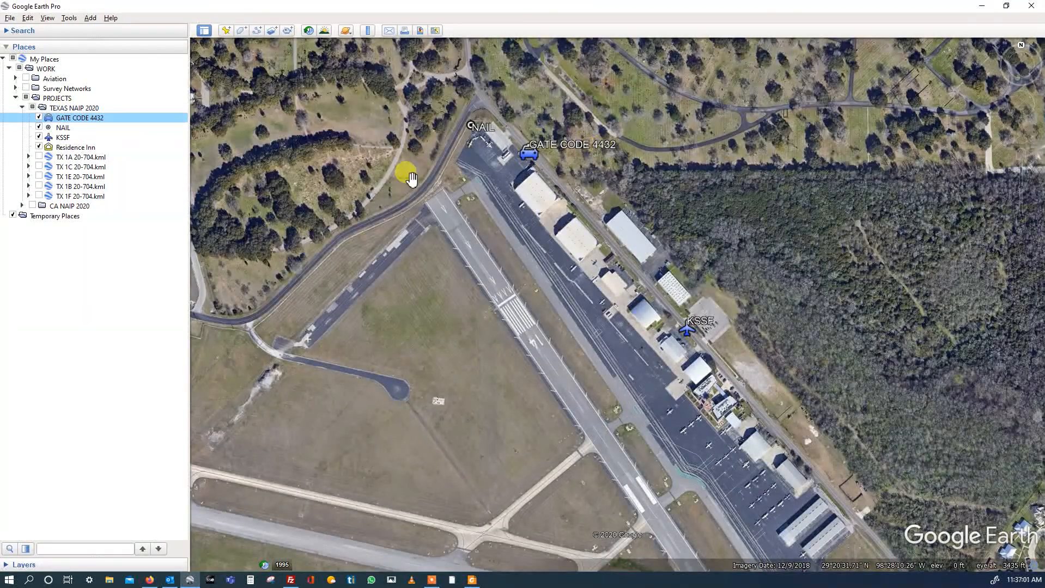
- Delete the gate code placemark from the TEXAS NAIP 2020 folder
right_click(90, 125)
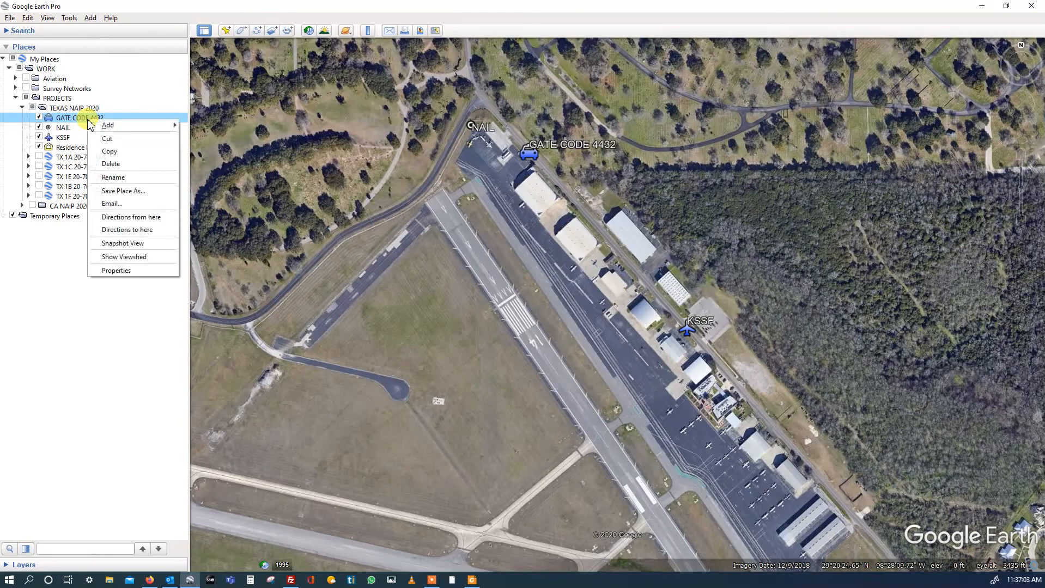
left_click(112, 163)
left_click(537, 302)
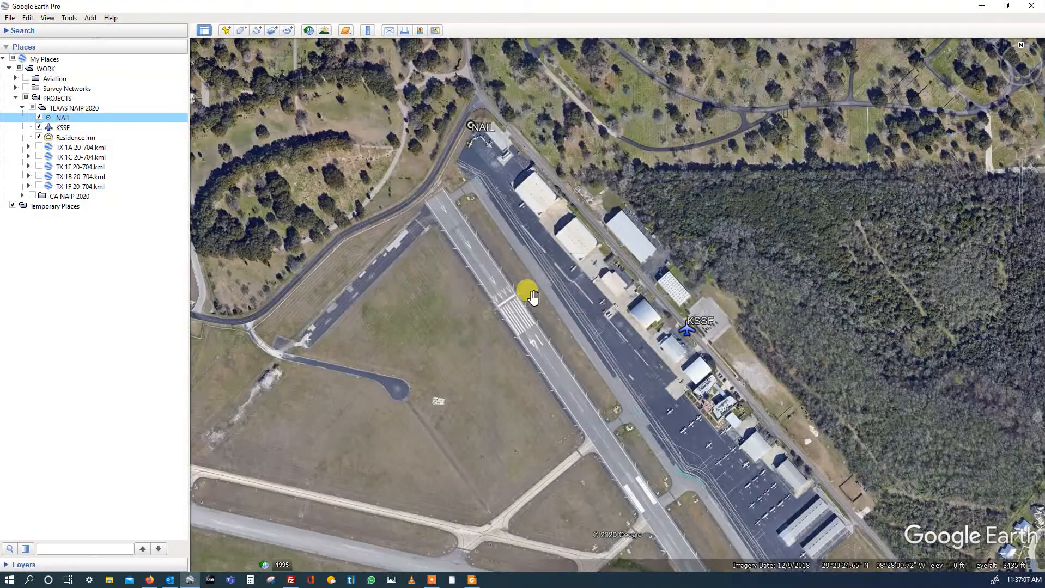
- Show everything in the TEXAS NAIP 2020 folder, including the flight line KML files, around San Antonio and southern Texas
scroll(690, 364, "down", 4)
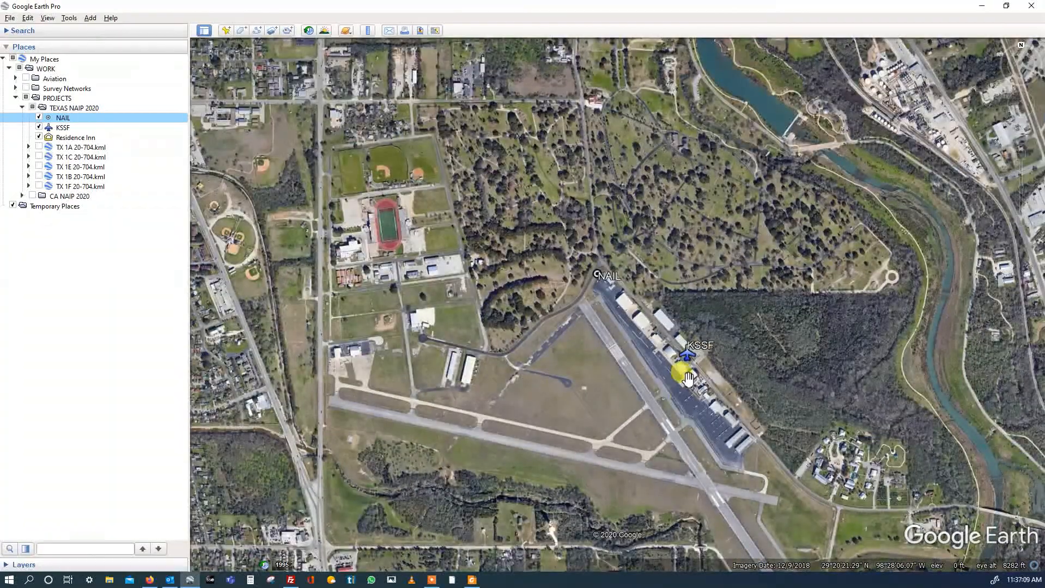
scroll(670, 308, "down", 4)
scroll(660, 354, "down", 3)
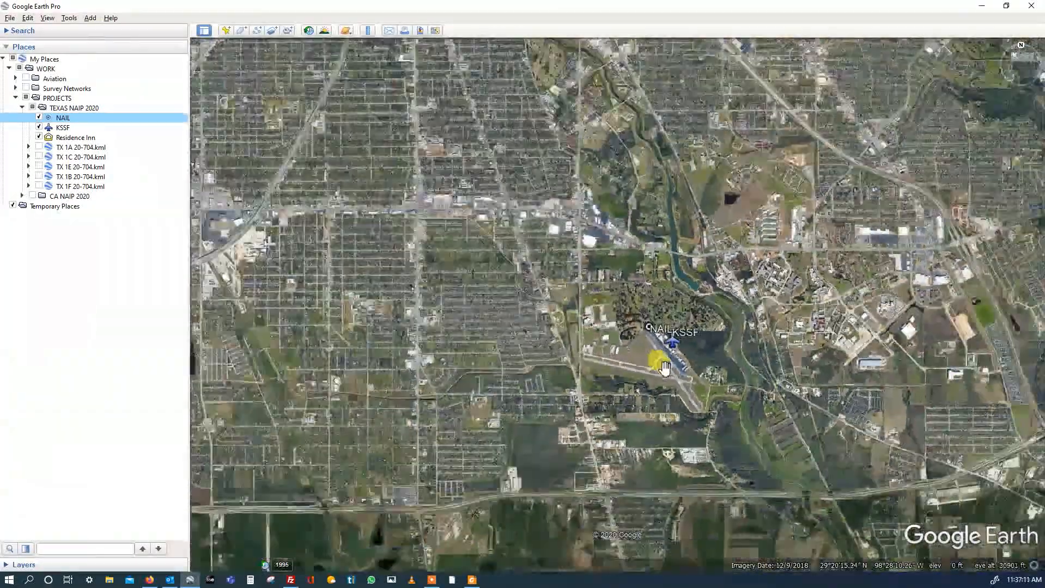
scroll(666, 387, "down", 6)
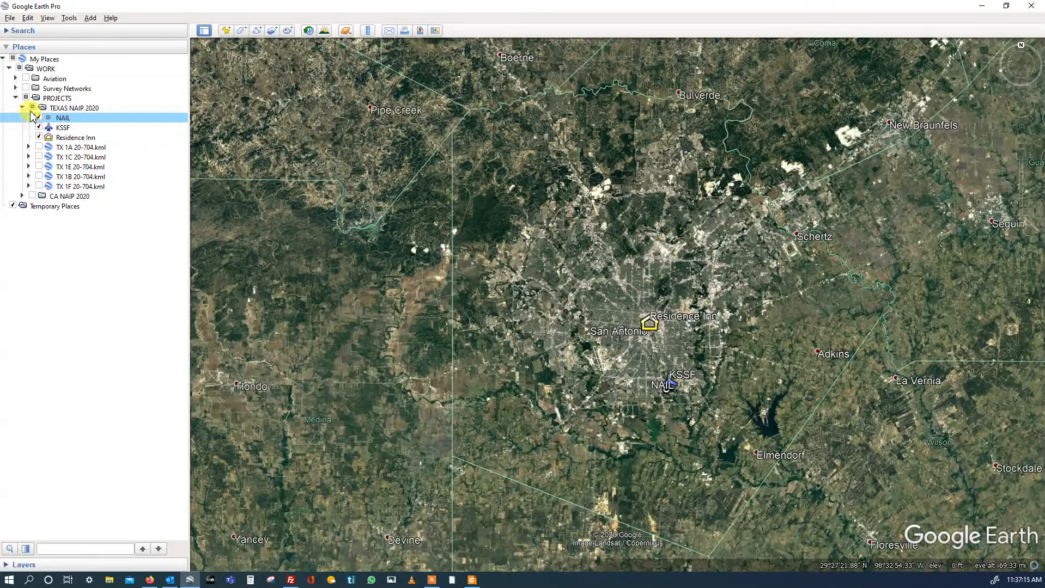
left_click(33, 109)
left_click(32, 108)
scroll(528, 307, "down", 3)
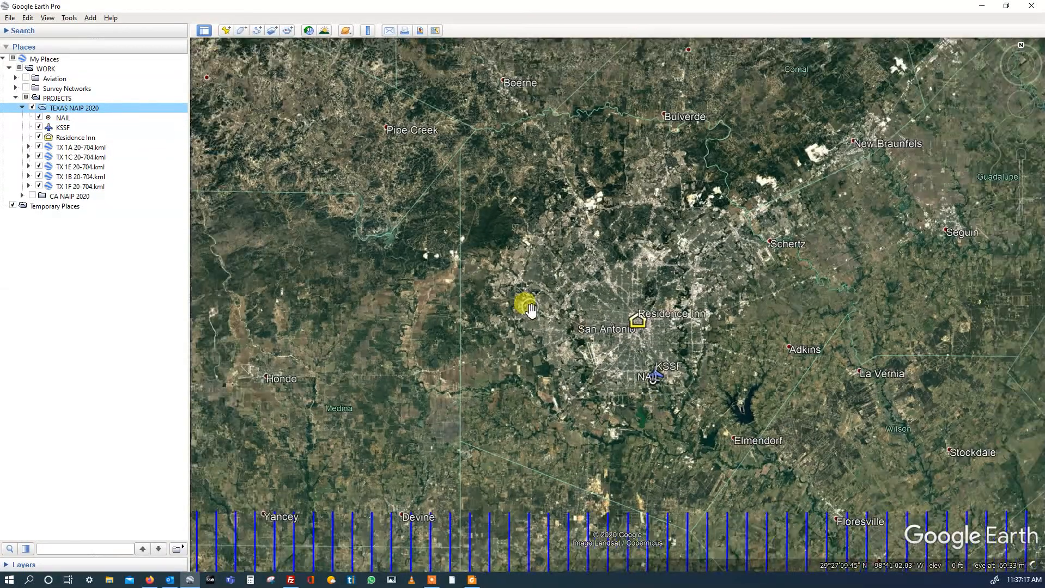
scroll(531, 310, "down", 4)
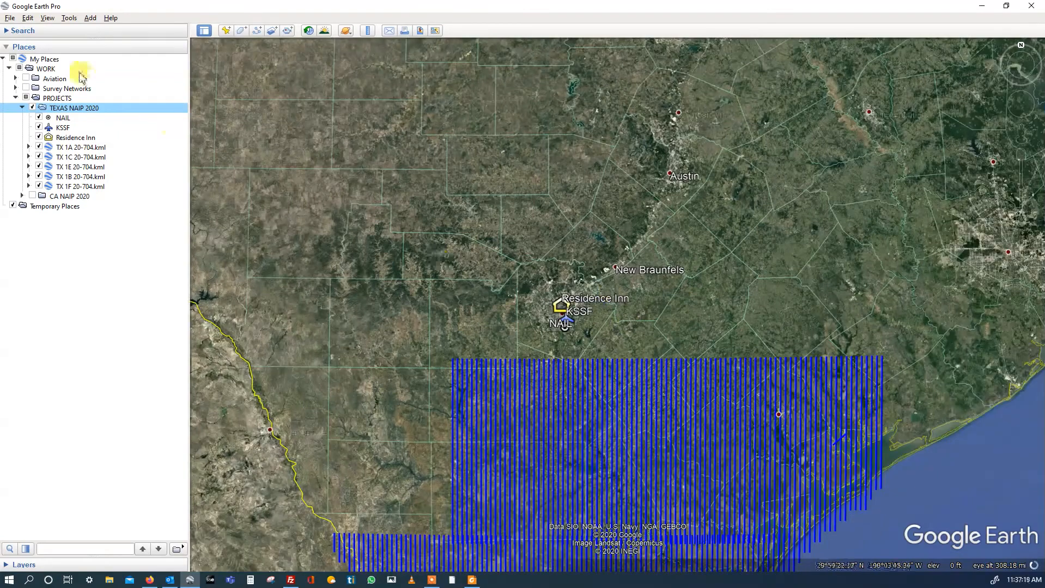
left_click_drag(446, 350, 408, 396)
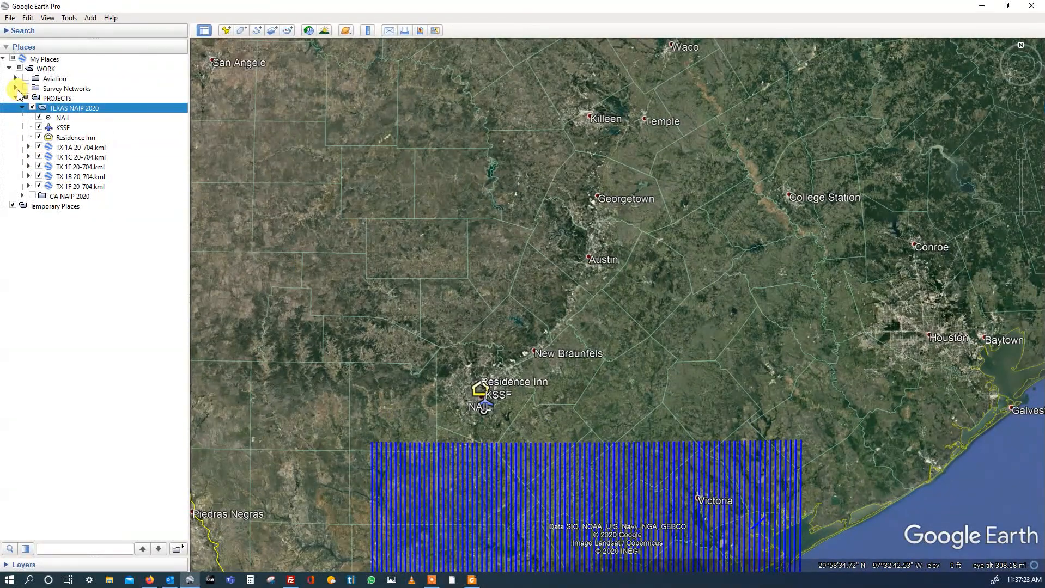
- Show the 1 second CORS stations of cors_sites.kmz in Survey Networks and locate the SAM2 station southwest of Austin
left_click(15, 89)
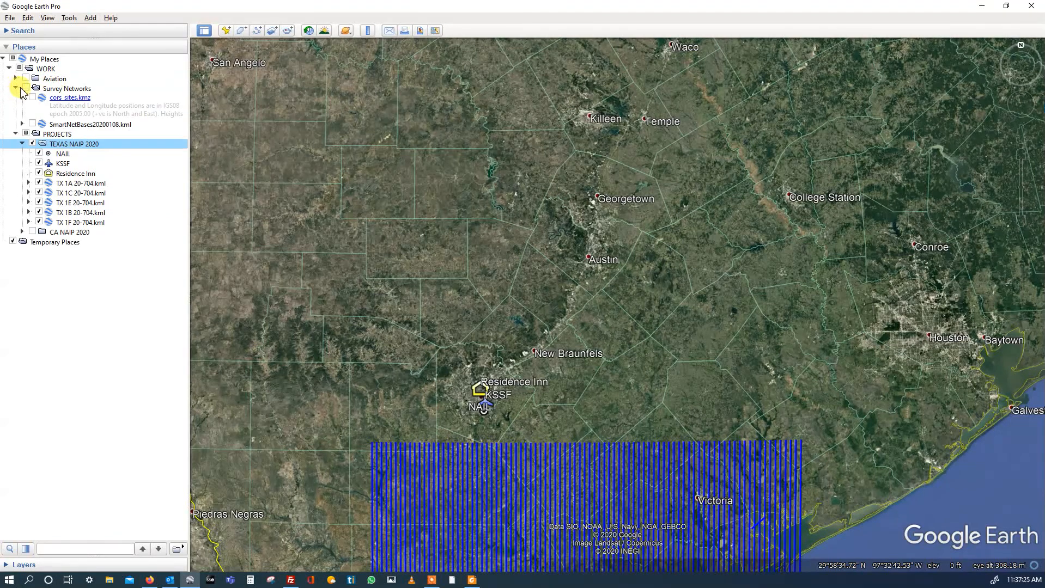
left_click(22, 98)
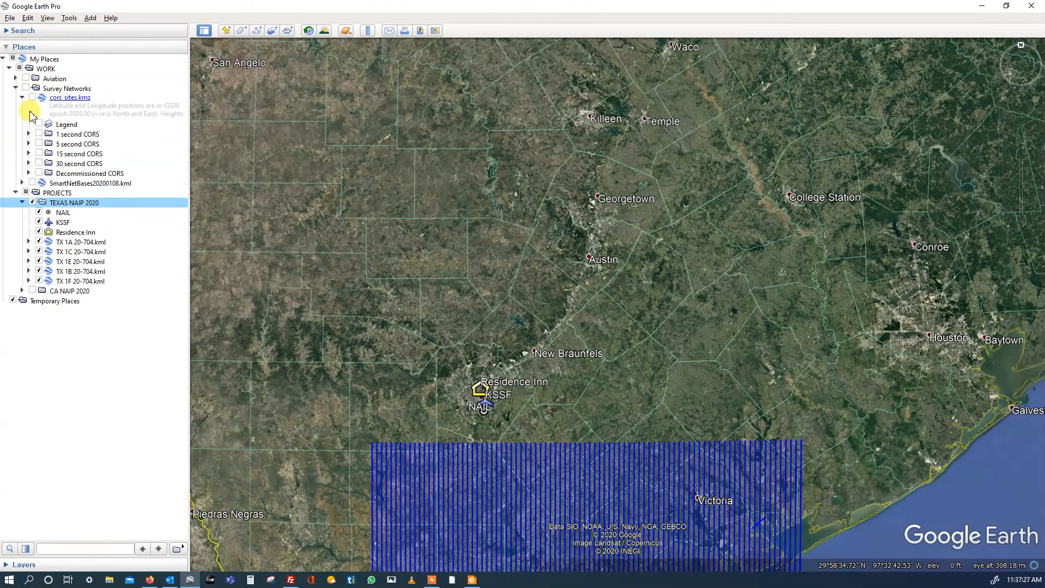
left_click(38, 135)
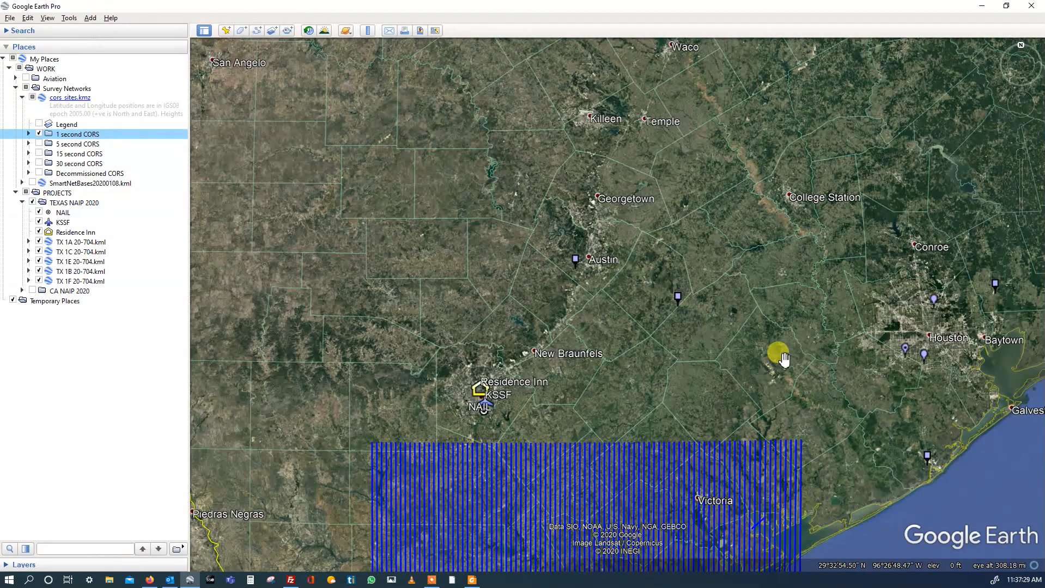
scroll(561, 229, "up", 5)
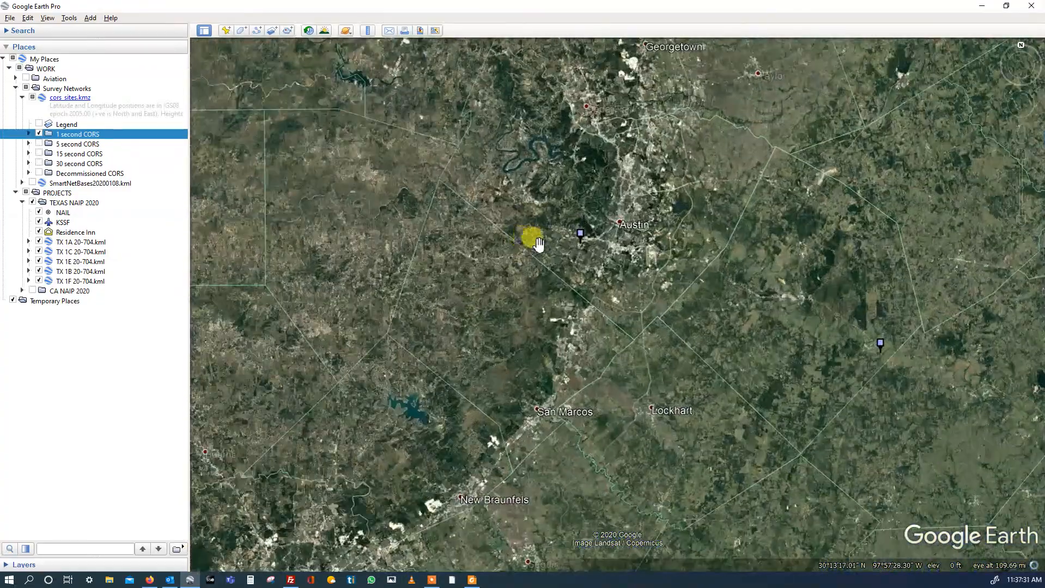
scroll(580, 232, "up", 5)
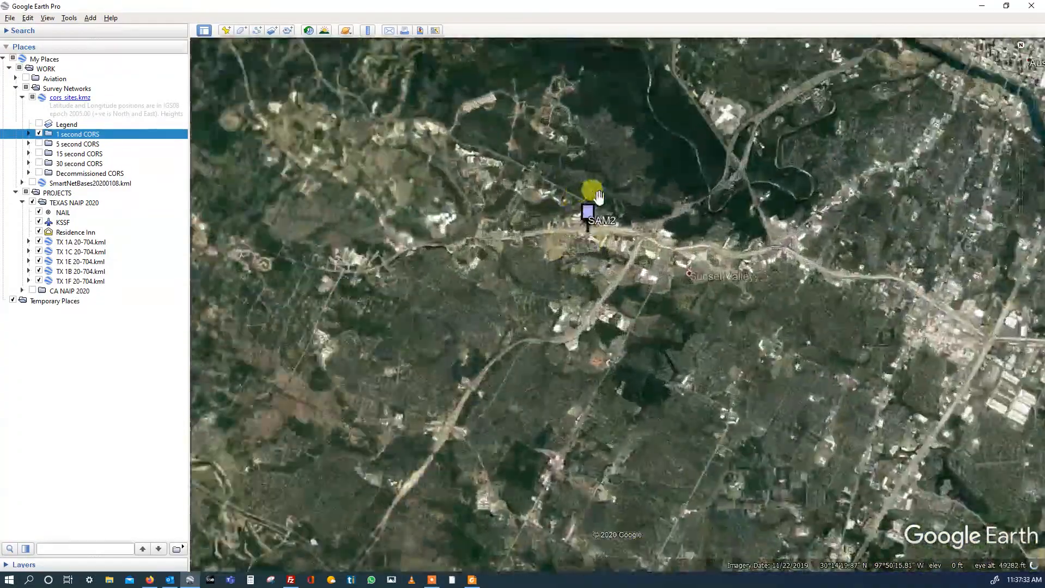
scroll(606, 276, "up", 5)
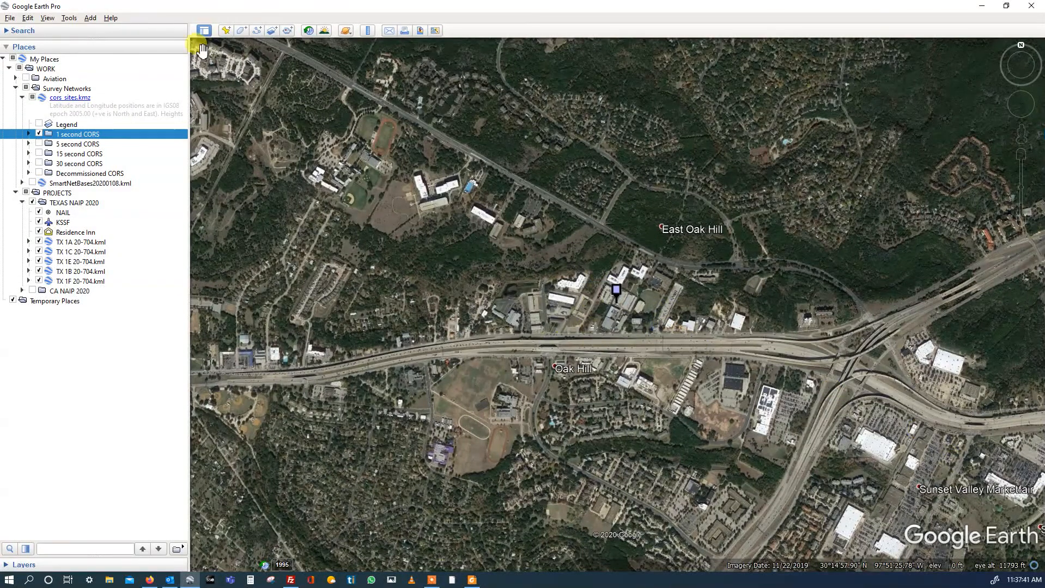
- Add a folder named "COR" to TEXAS NAIP 2020 and move it to the beginning of the project, above NAIL
left_click(61, 203)
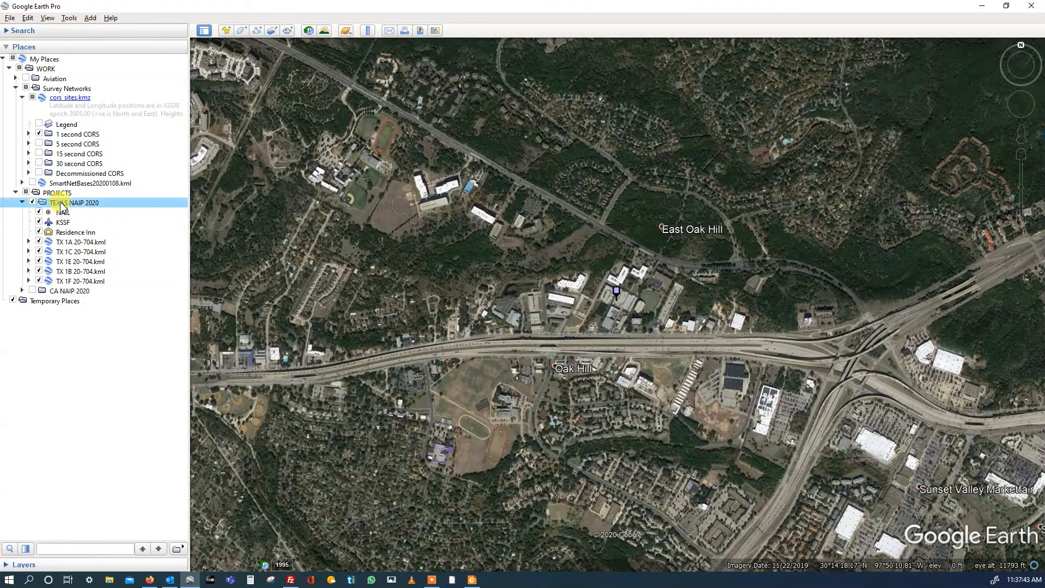
right_click(61, 205)
mouse_move(93, 206)
left_click(155, 206)
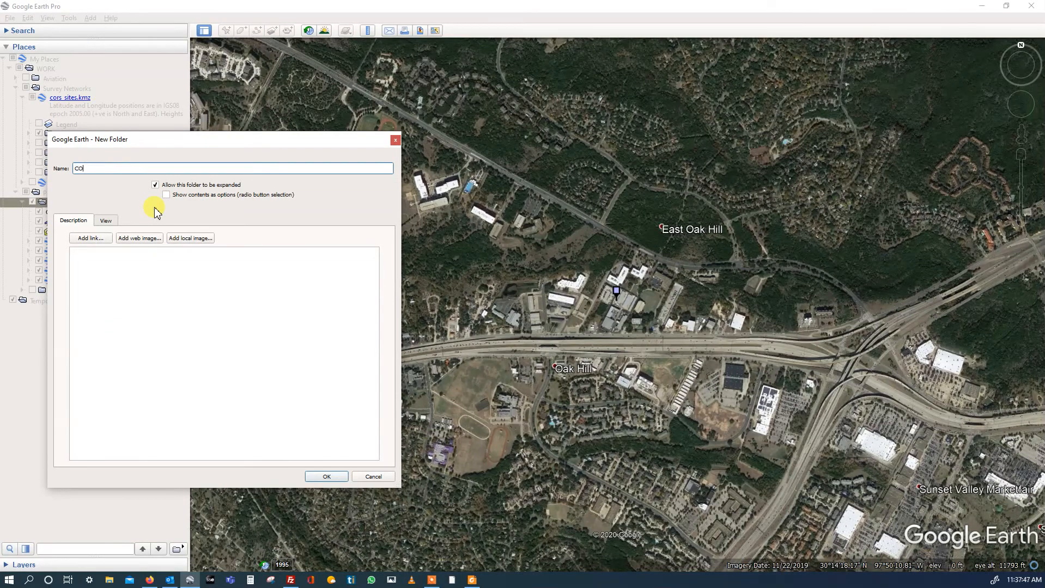
left_click(328, 476)
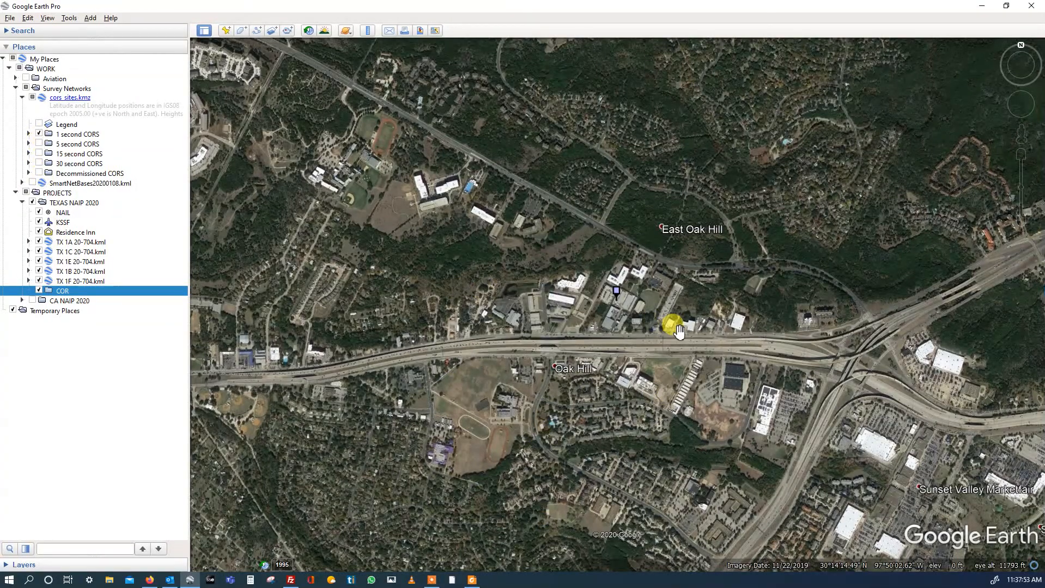
scroll(675, 325, "down", 3)
scroll(644, 313, "up", 5)
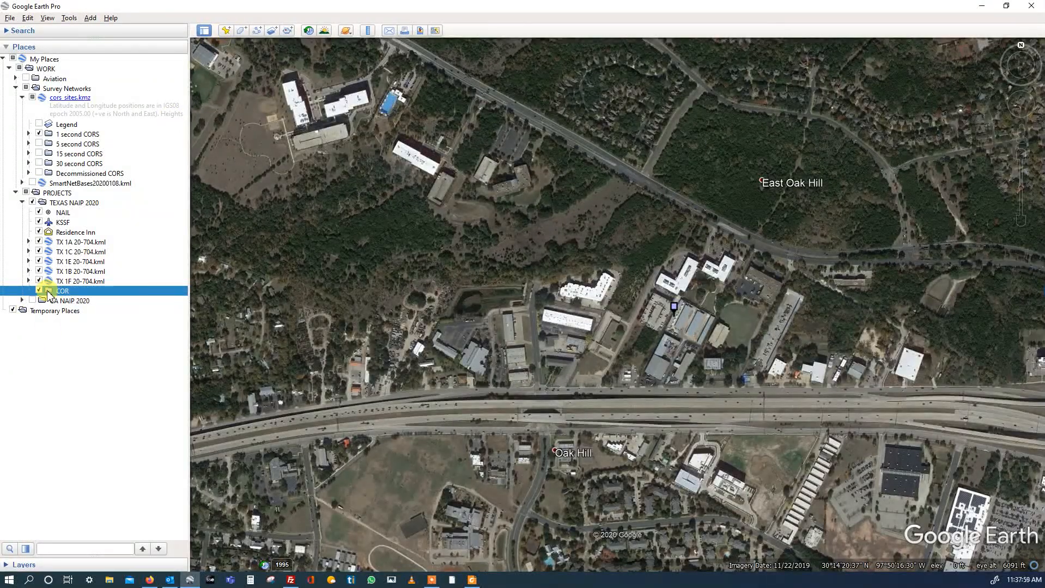
left_click_drag(48, 294, 74, 212)
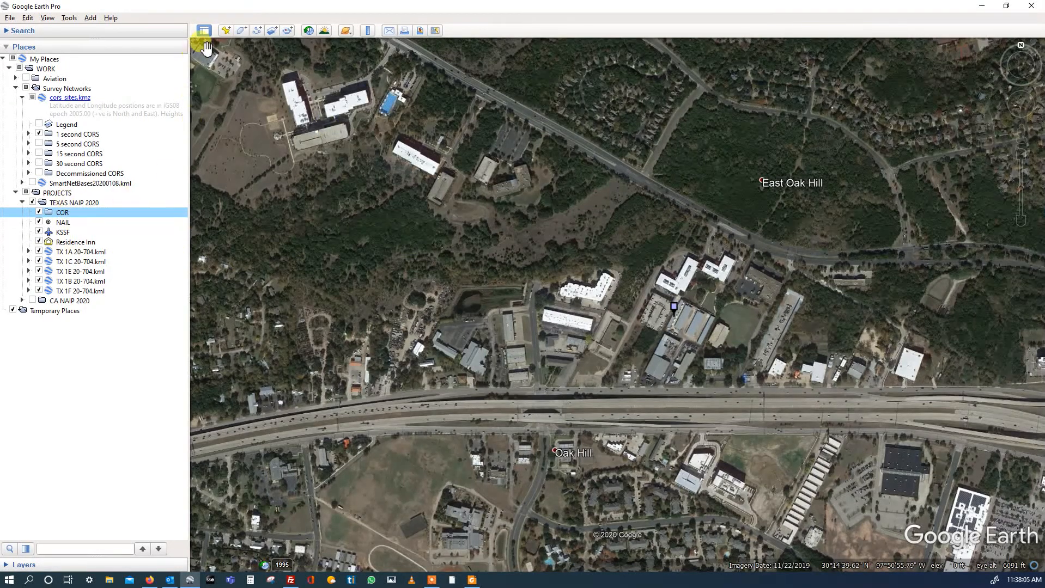
- Add a placemark named "SAM2" to the COR folder, using the square placemark icon coloured yellow
left_click(226, 31)
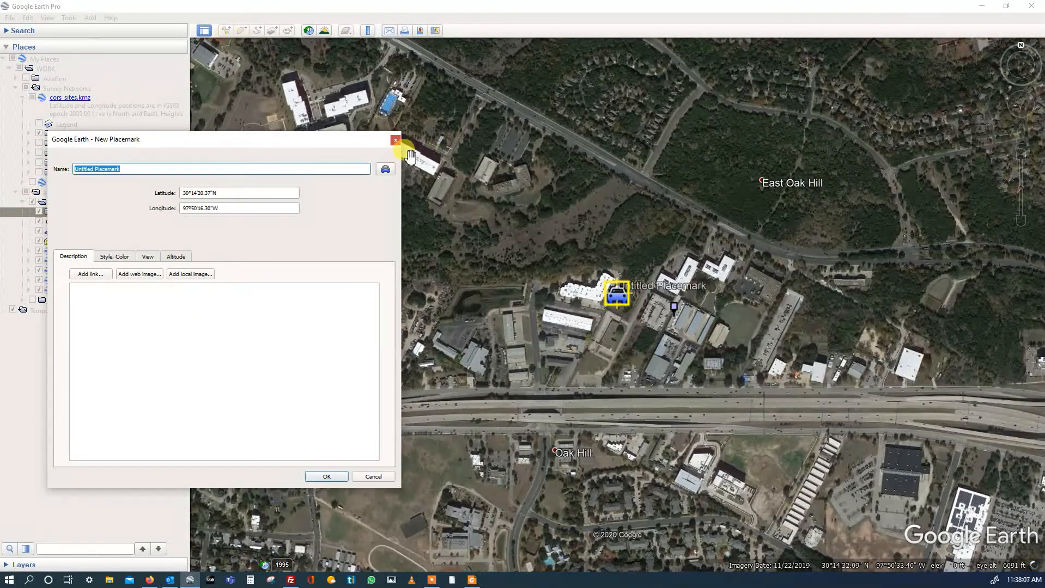
left_click(385, 167)
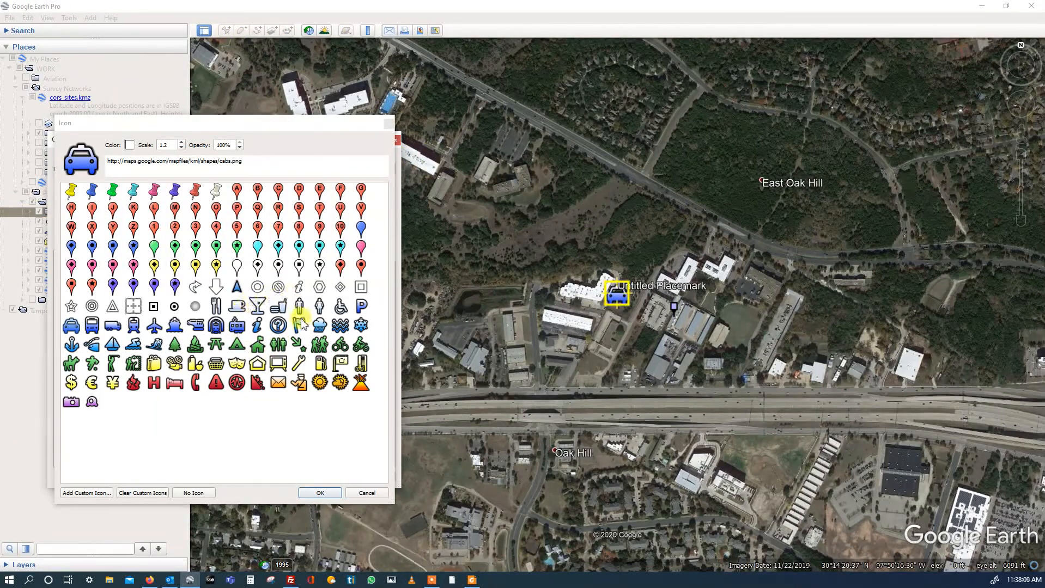
left_click(154, 307)
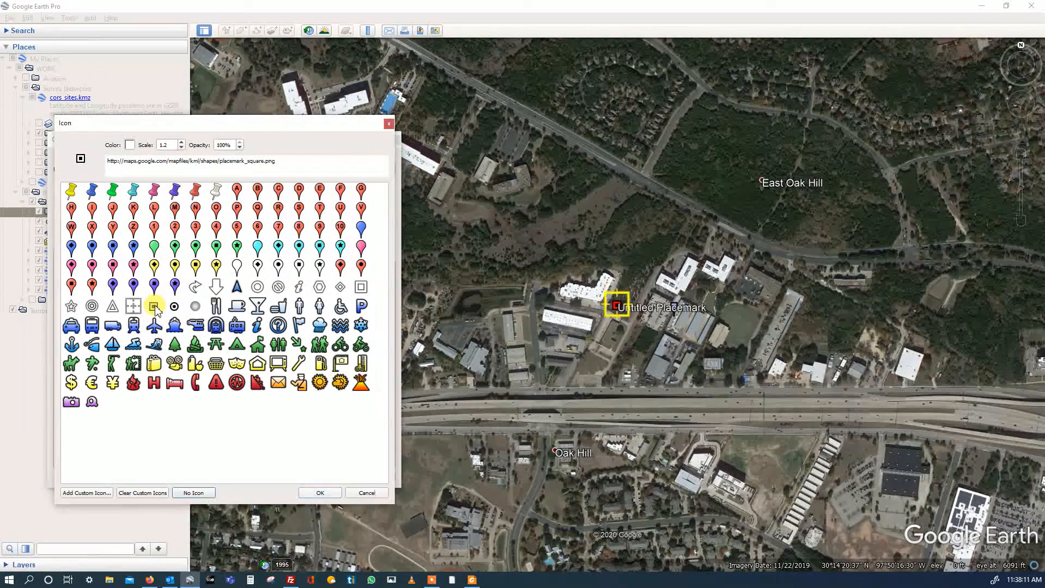
left_click(329, 496)
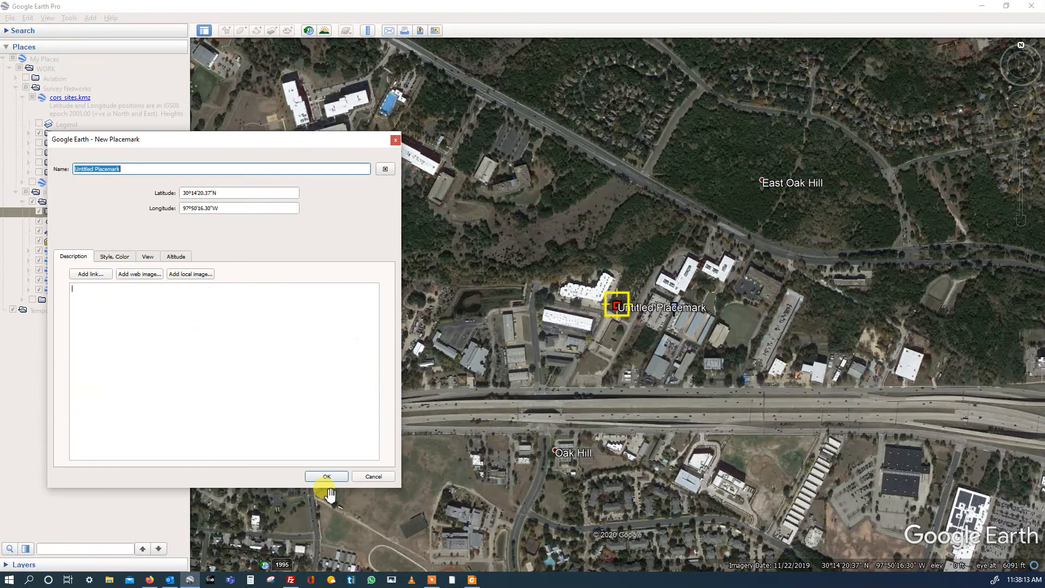
left_click(386, 170)
left_click(131, 146)
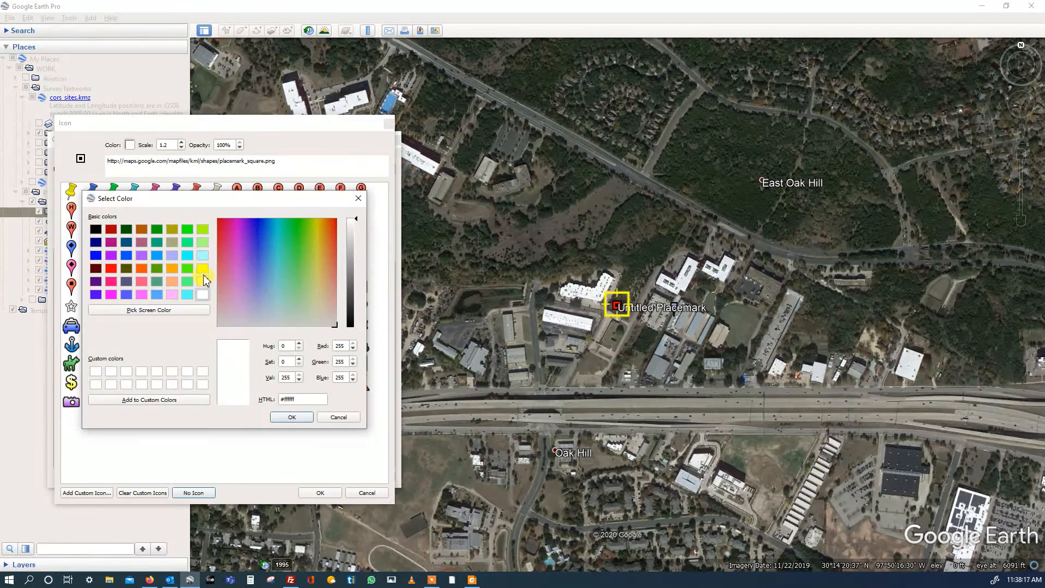
left_click(202, 268)
left_click(291, 418)
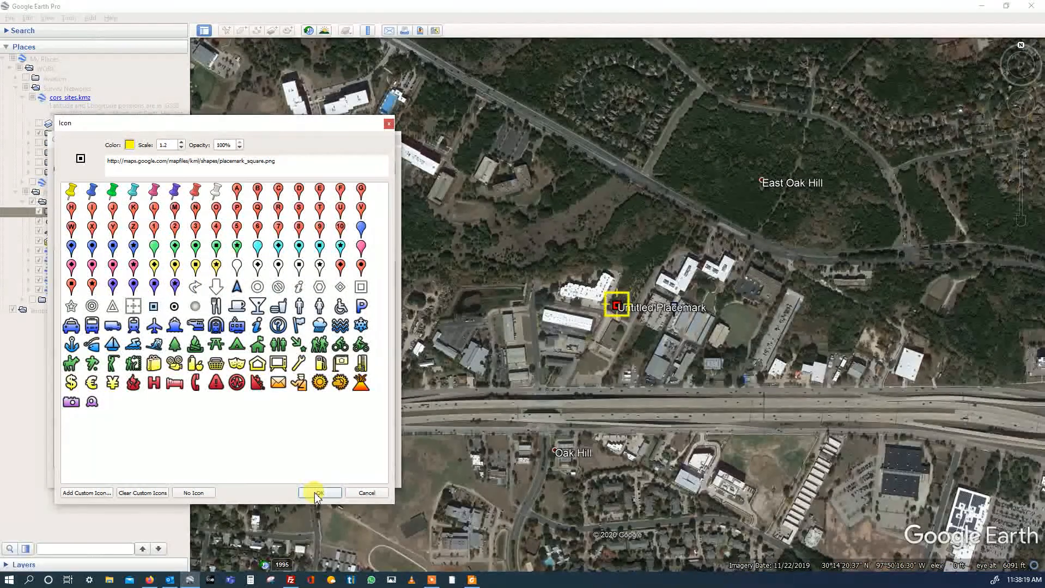
left_click(314, 492)
type("SAM2")
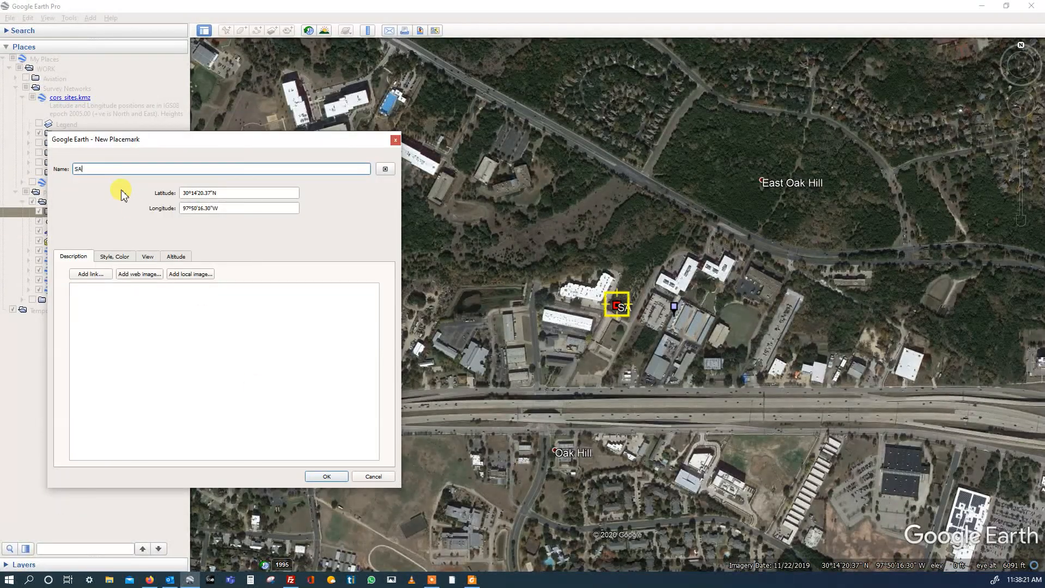
left_click(326, 477)
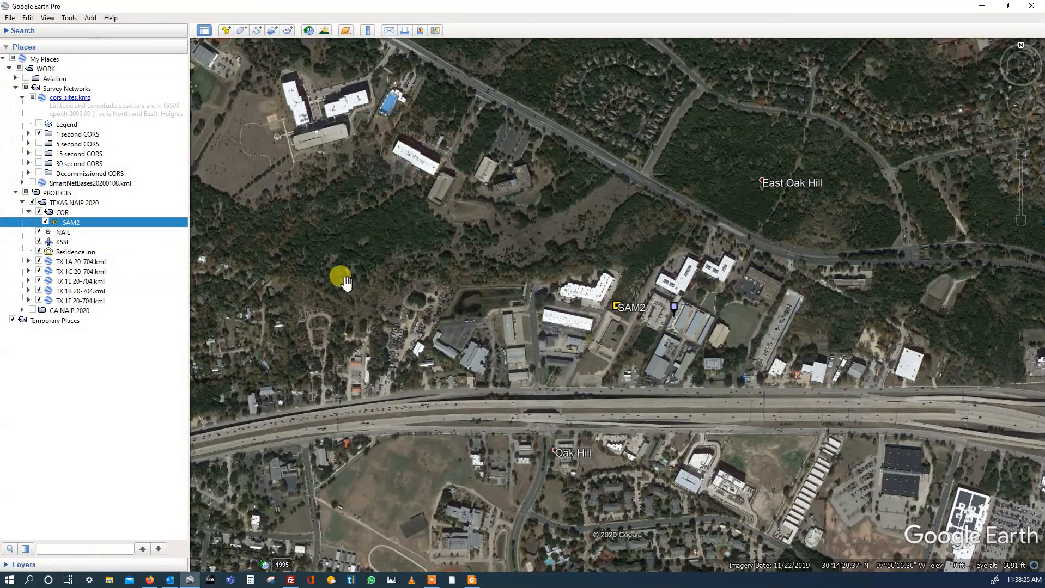
- Move the SAM2 placemark onto the existing CORS station marker near Oak Hill and hide the 1 second CORS stations
scroll(593, 313, "down", 2)
scroll(594, 314, "down", 3)
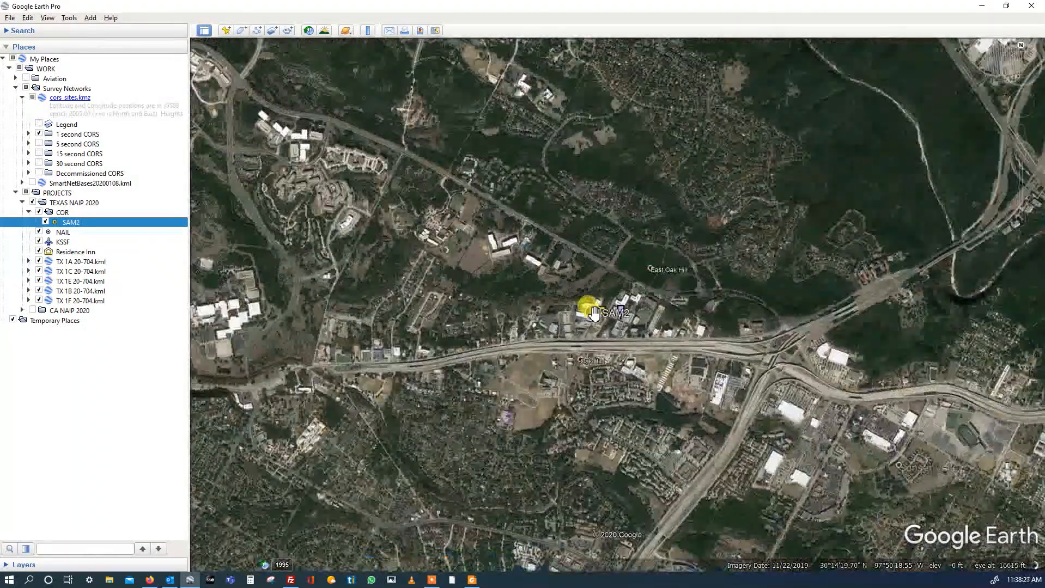
scroll(614, 316, "up", 4)
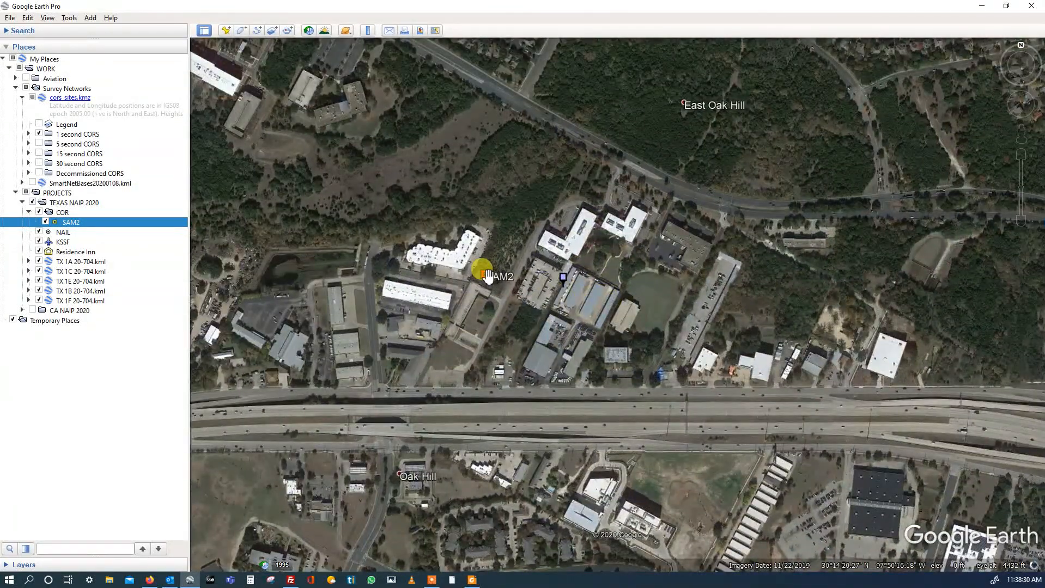
right_click(488, 277)
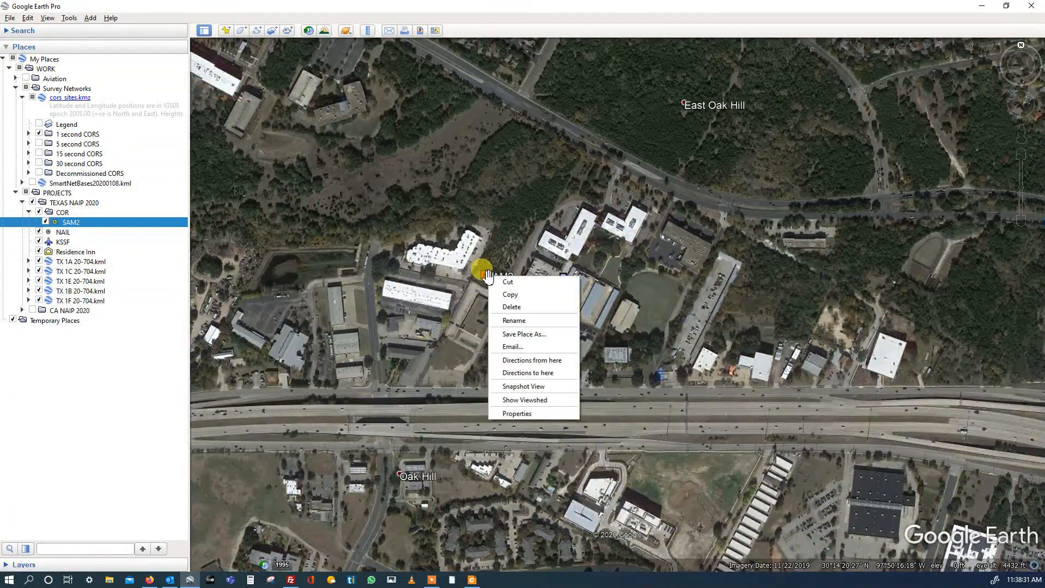
left_click(514, 410)
left_click_drag(495, 278, 574, 286)
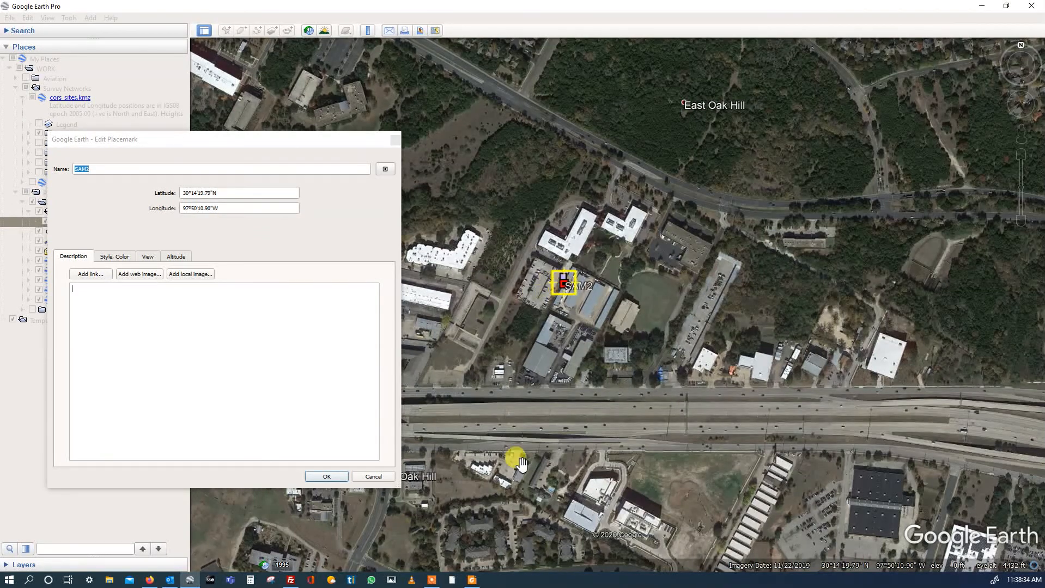
left_click(331, 477)
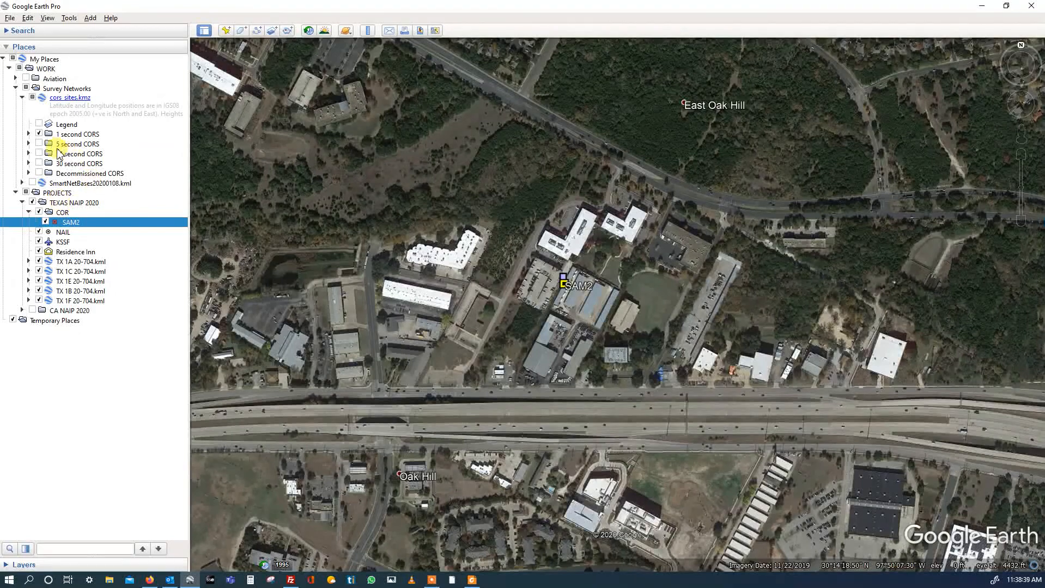
left_click(38, 134)
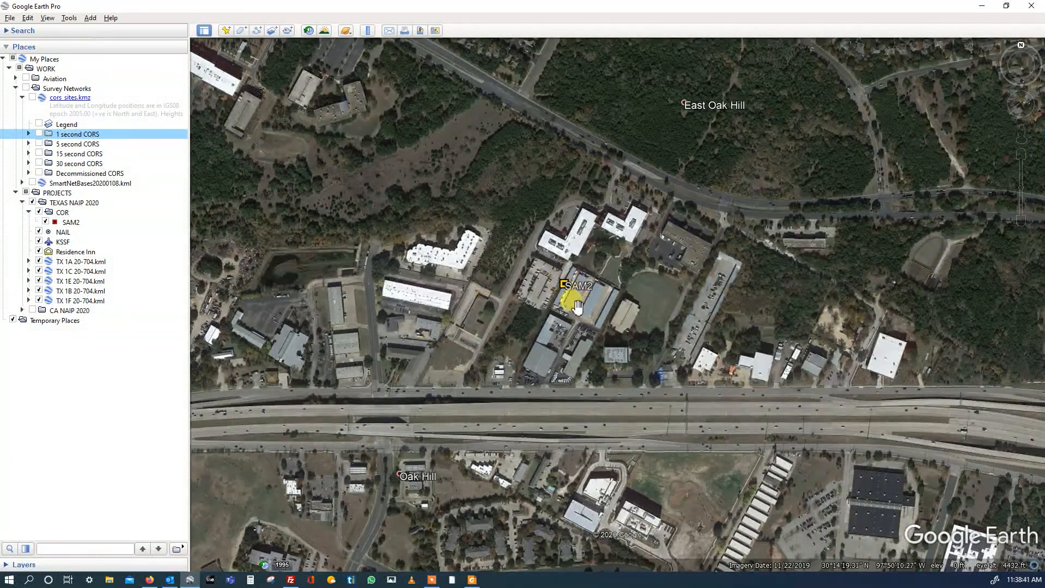
- Draw a ruler circle centred on SAM2 with a radius of about 301 kilometers
scroll(569, 302, "down", 3)
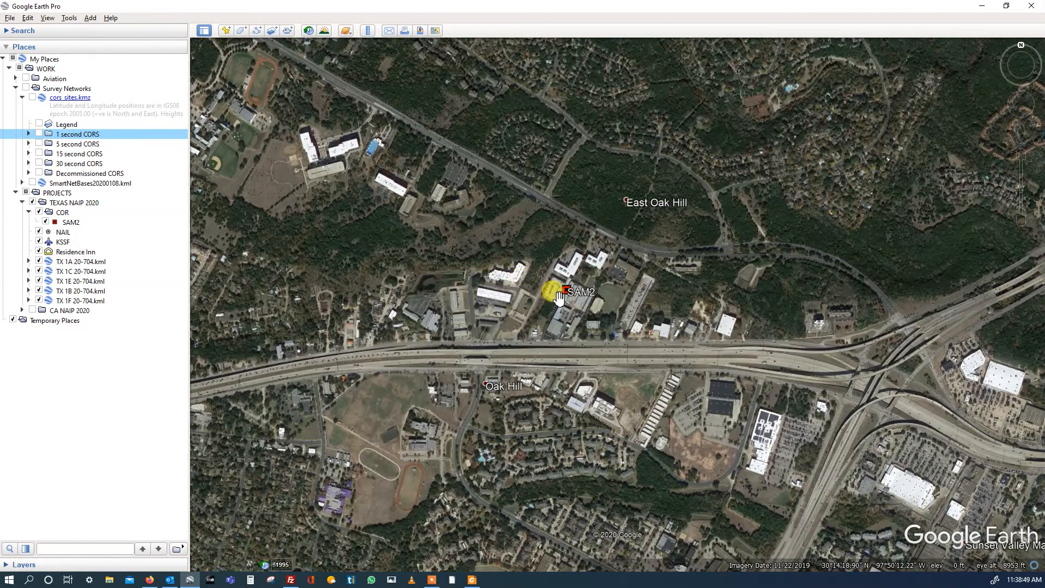
scroll(581, 300, "down", 5)
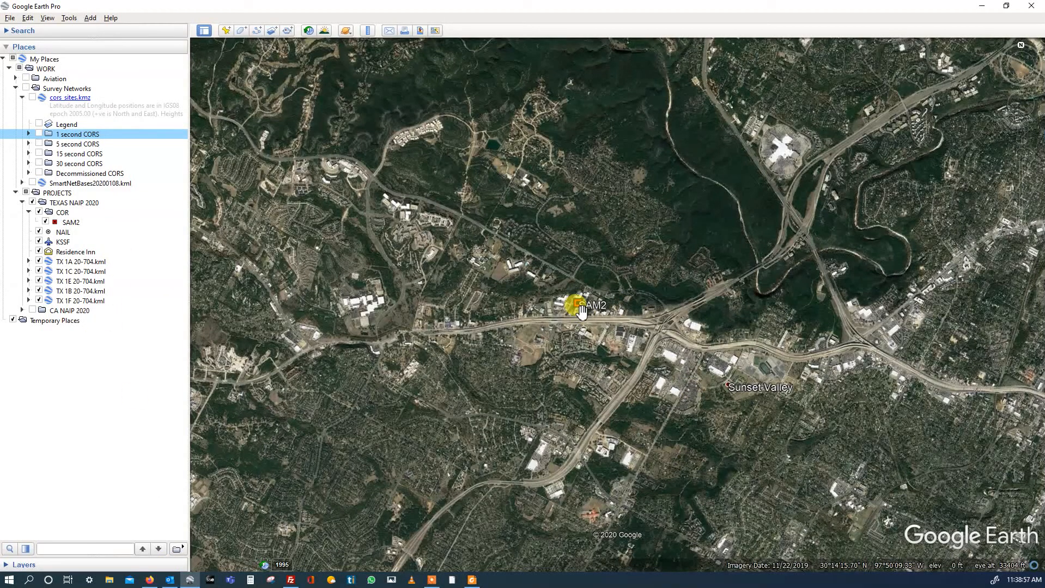
scroll(578, 314, "down", 3)
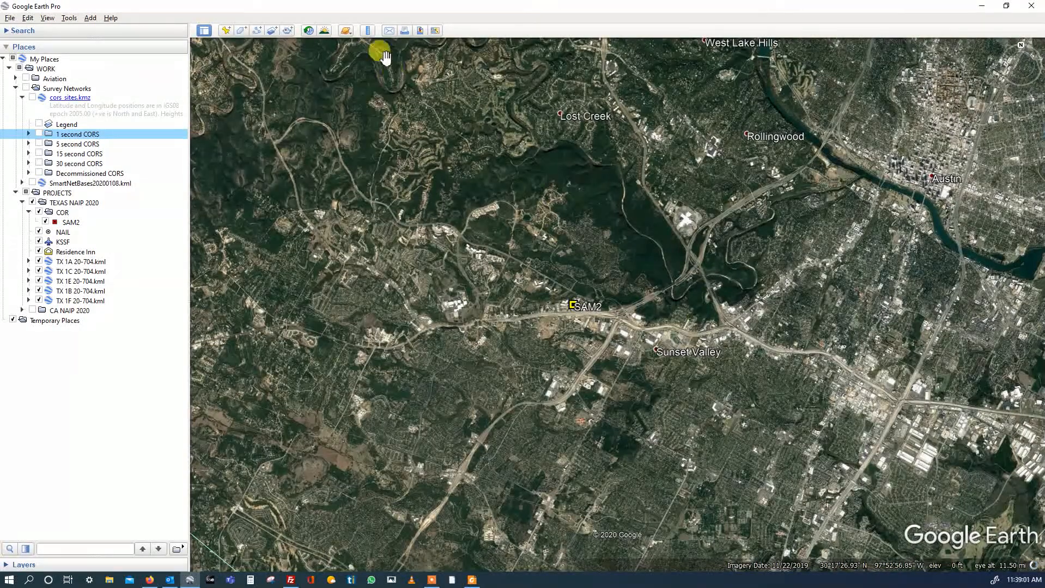
left_click(367, 33)
left_click(362, 118)
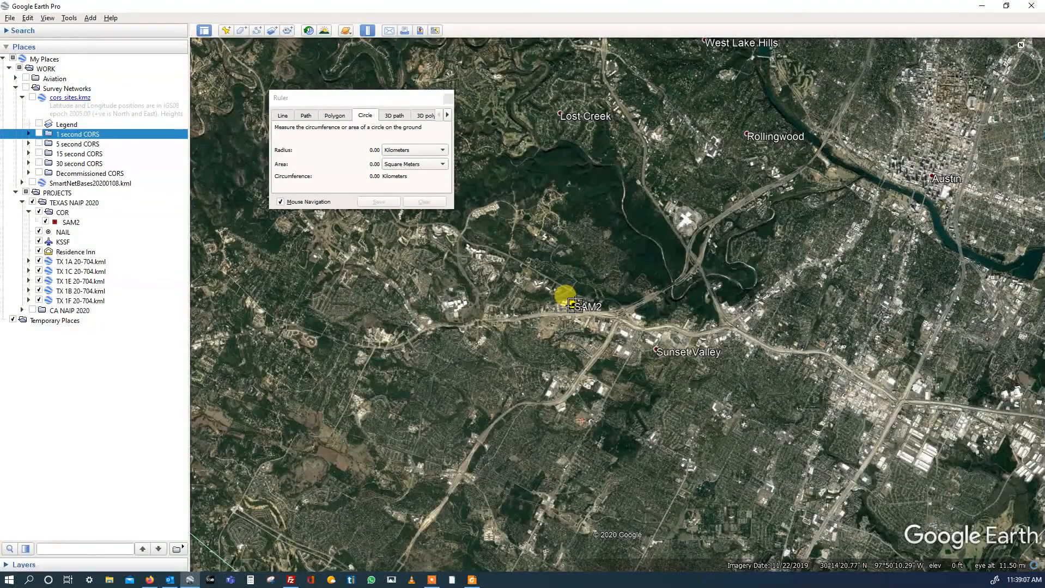
left_click_drag(575, 305, 953, 473)
scroll(852, 397, "down", 5)
scroll(712, 350, "down", 3)
scroll(428, 342, "down", 5)
scroll(899, 433, "down", 3)
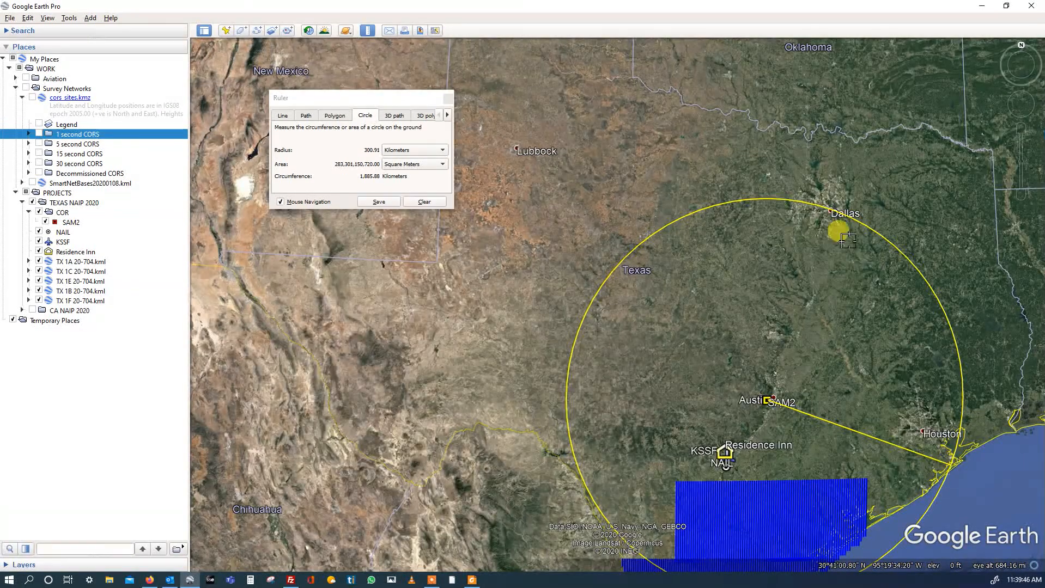
- Save the circle as "300k buffer sam2" and move it into the COR folder above SAM2
left_click(389, 206)
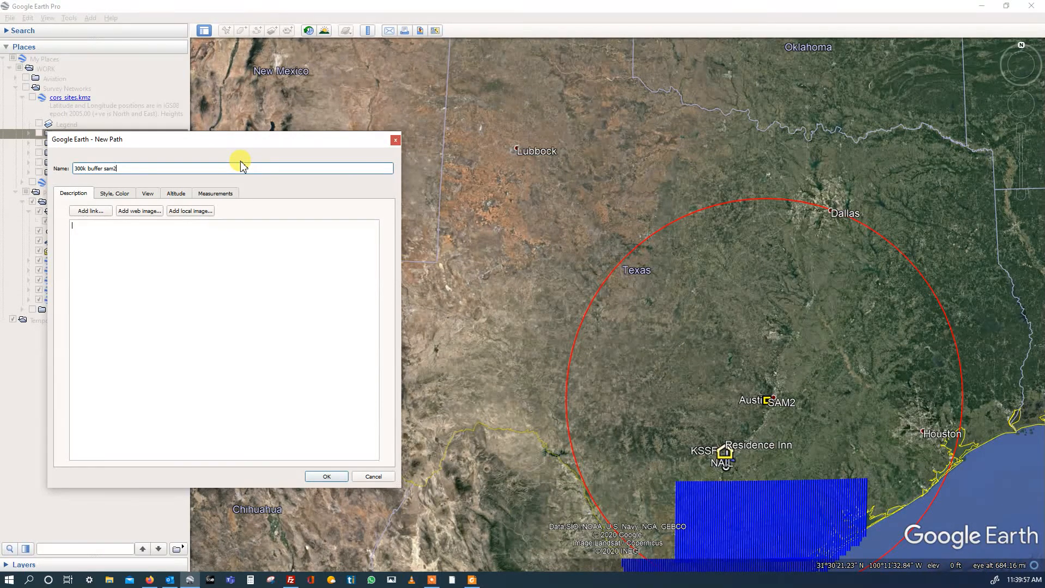
key("Return")
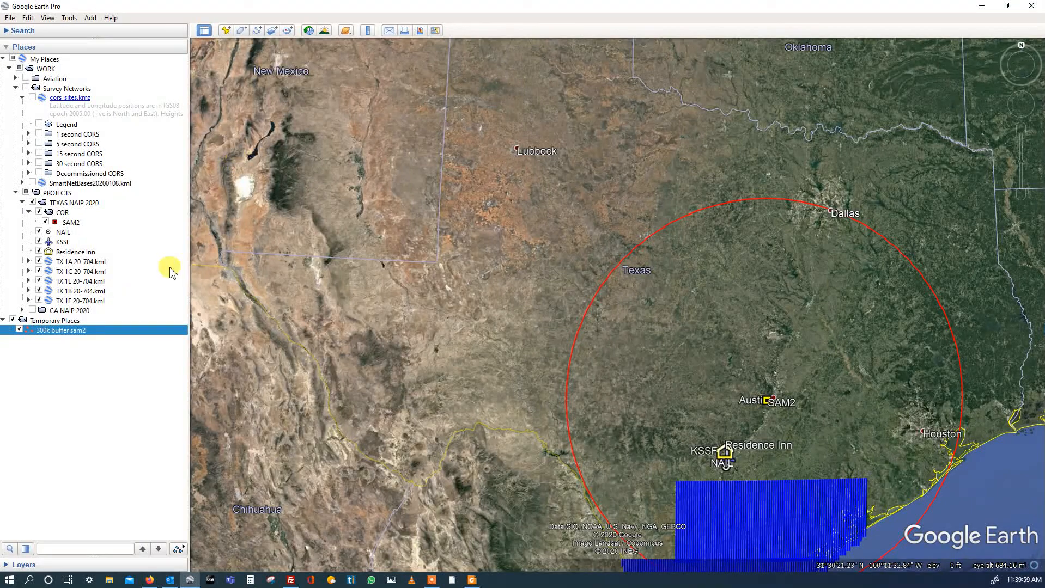
left_click_drag(41, 336, 67, 216)
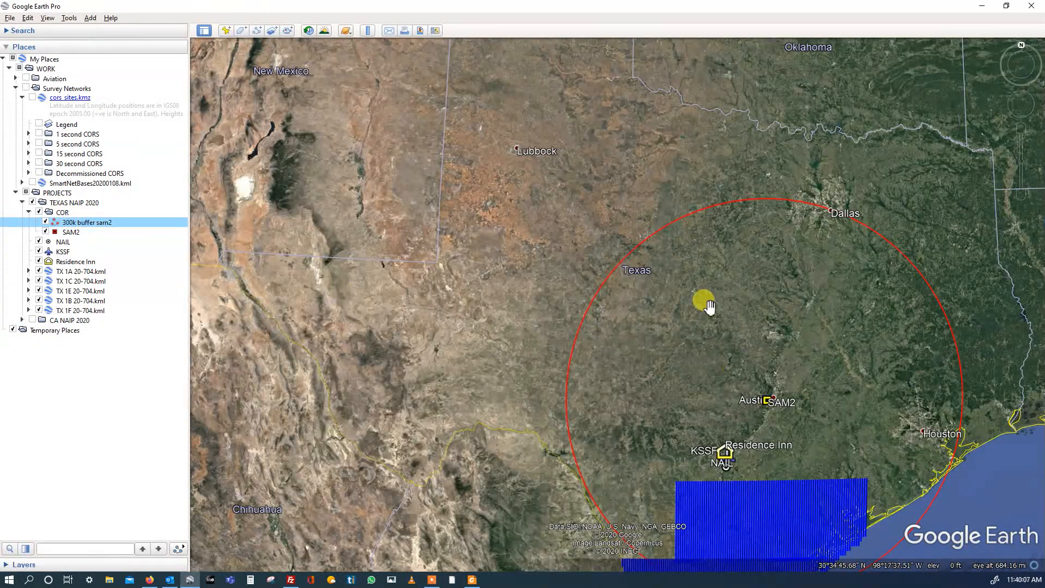
- Check the 1 second CORS stations against the SAM2 buffer and the southern Texas flight lines, leaving the stations hidden
scroll(703, 302, "down", 2)
left_click_drag(786, 474, 669, 343)
left_click(38, 134)
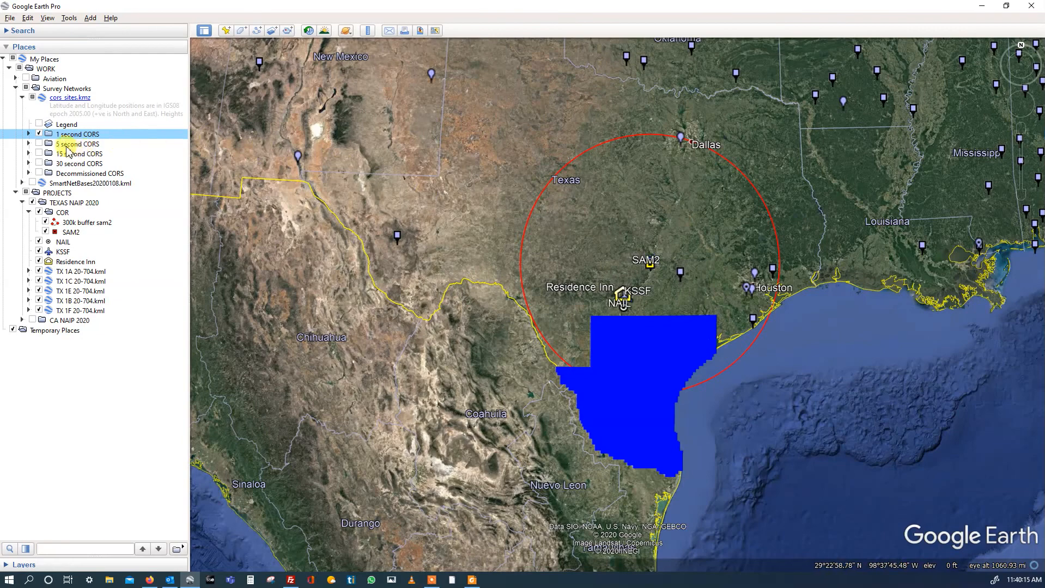
left_click(38, 134)
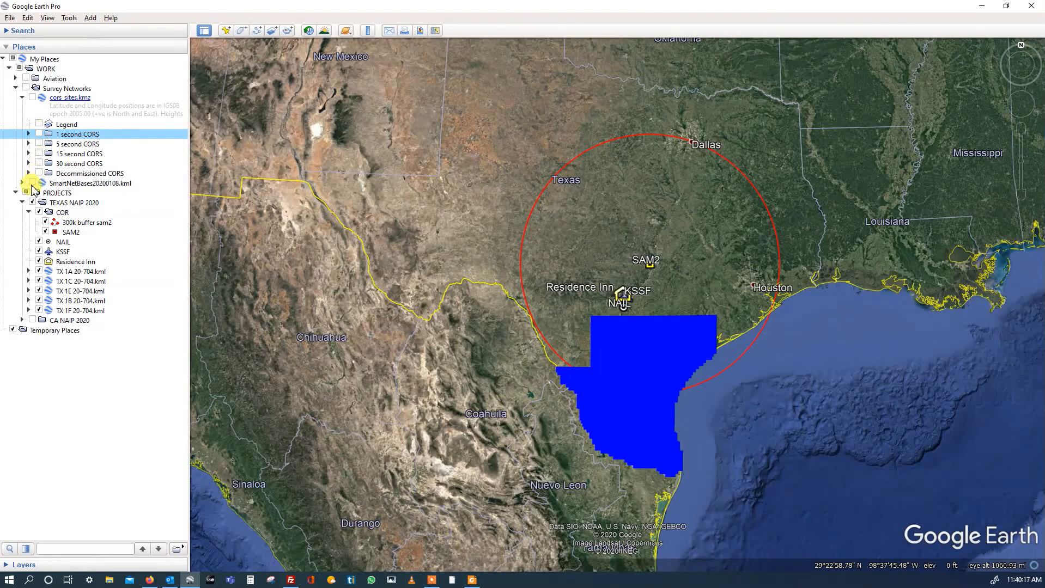
- Show the SmartNetBases20200108.kml stations and examine their coverage of the flight lines from San Antonio to Matamoros
left_click(22, 183)
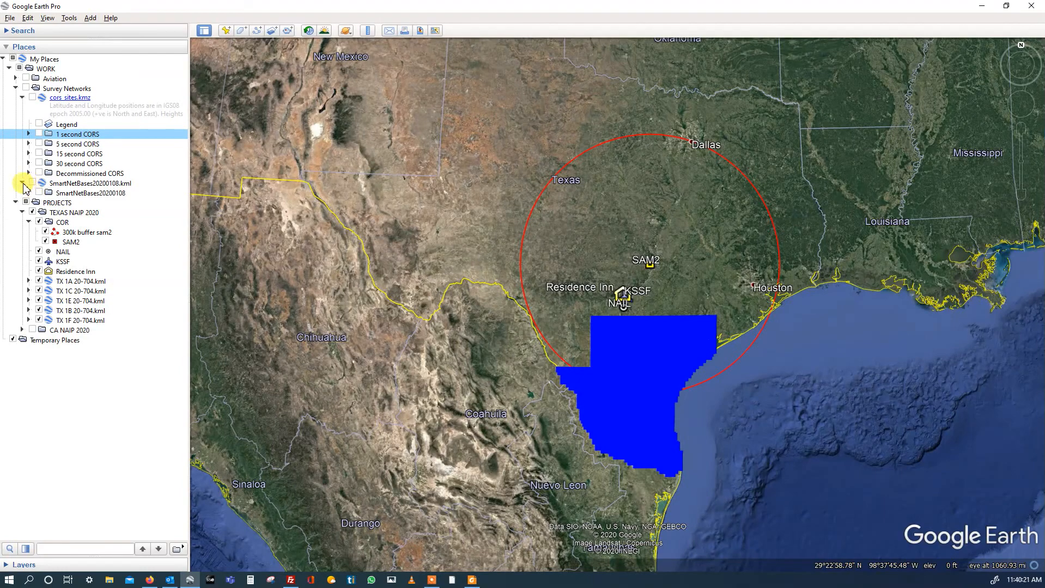
left_click(23, 183)
left_click(32, 183)
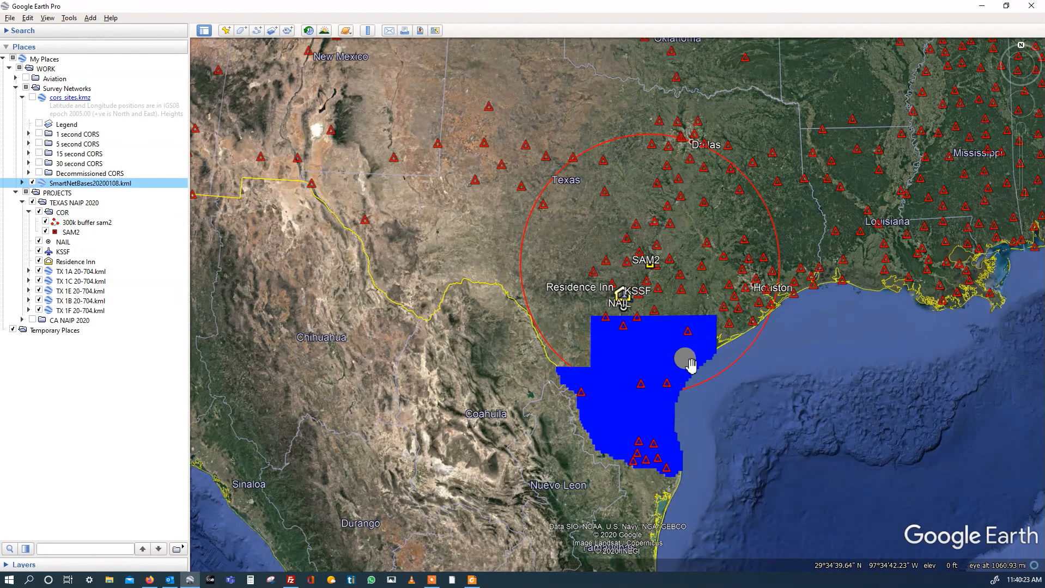
scroll(668, 455, "up", 3)
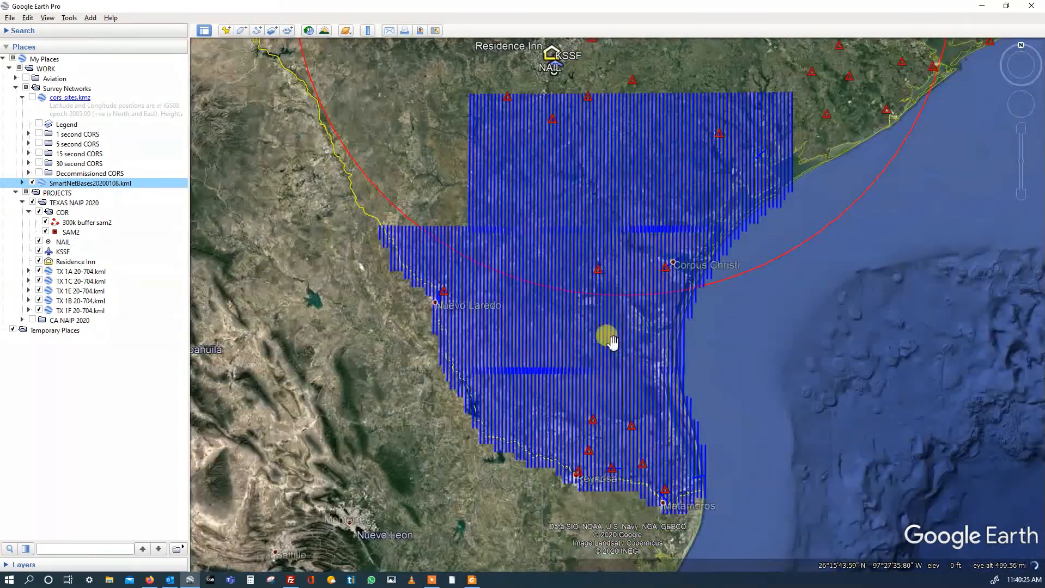
left_click_drag(602, 316, 618, 370)
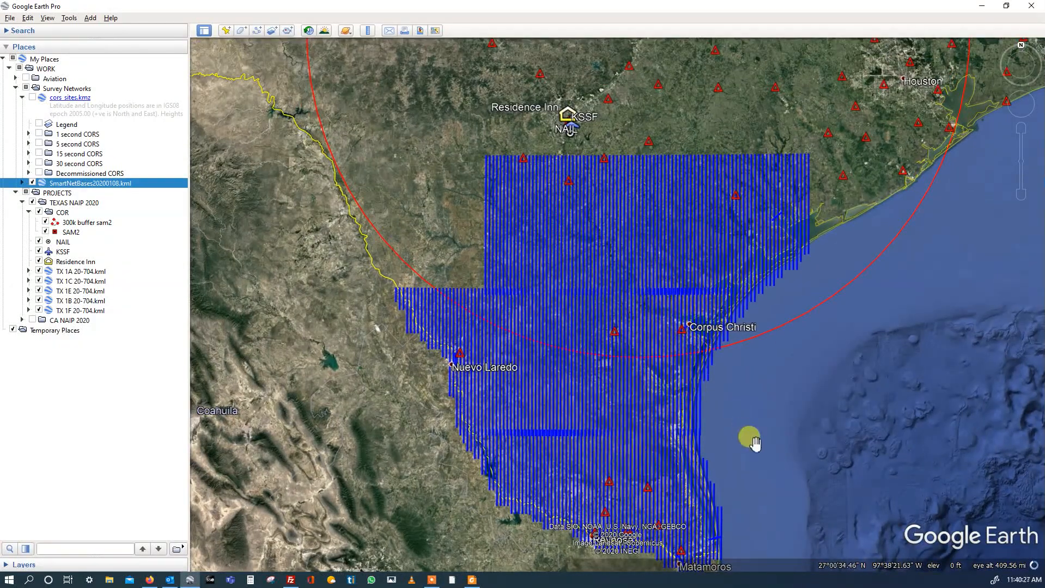
scroll(626, 349, "down", 2)
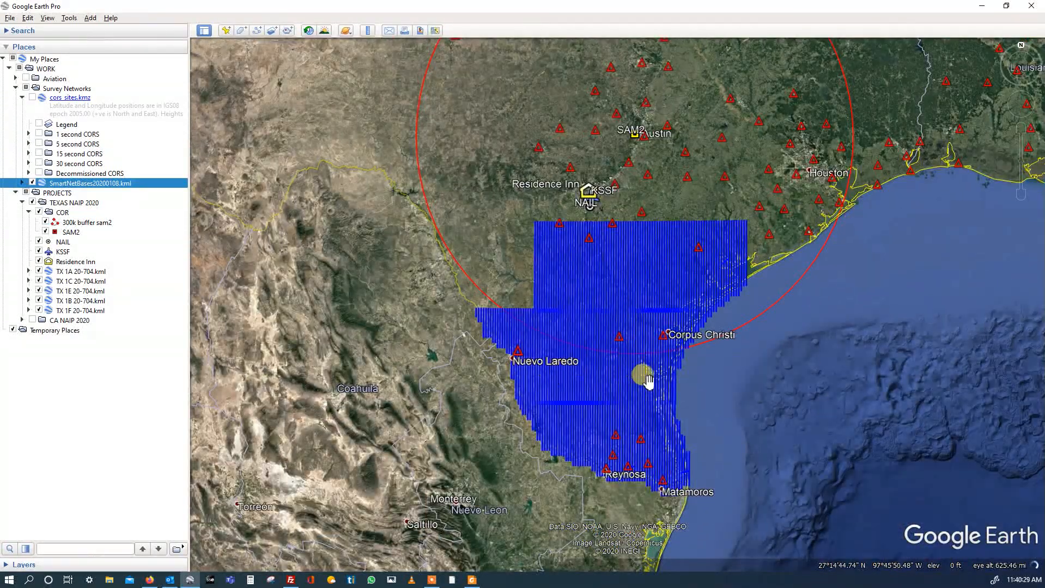
scroll(594, 410, "up", 1)
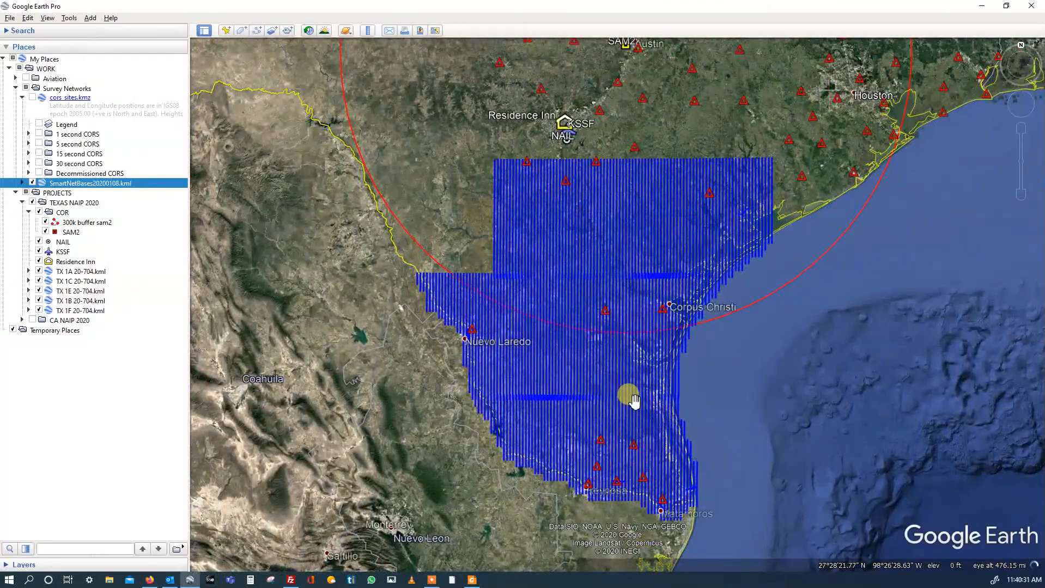
scroll(634, 401, "down", 2)
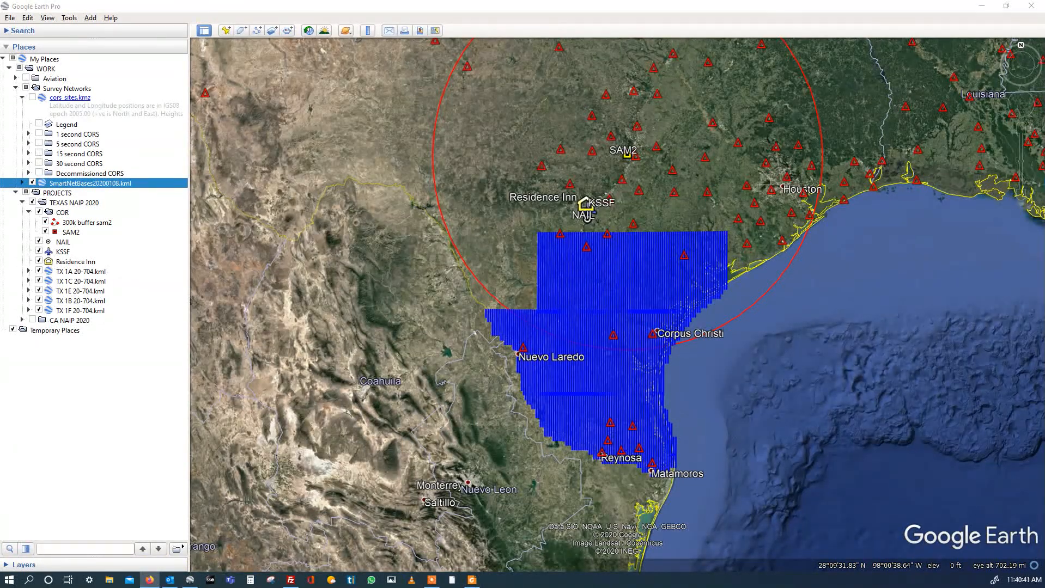
- Try to log on to the Leica Geosystems Americas portal in the browser with the account username and password, and return to Google Earth Pro
left_click_drag(0, 76, 391, 8)
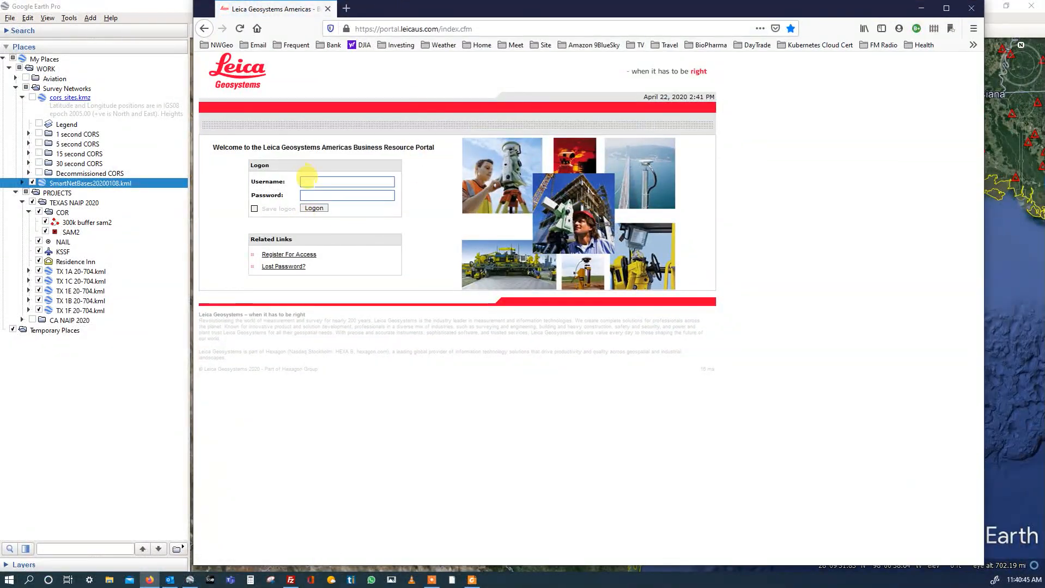
left_click(308, 181)
left_click(335, 198)
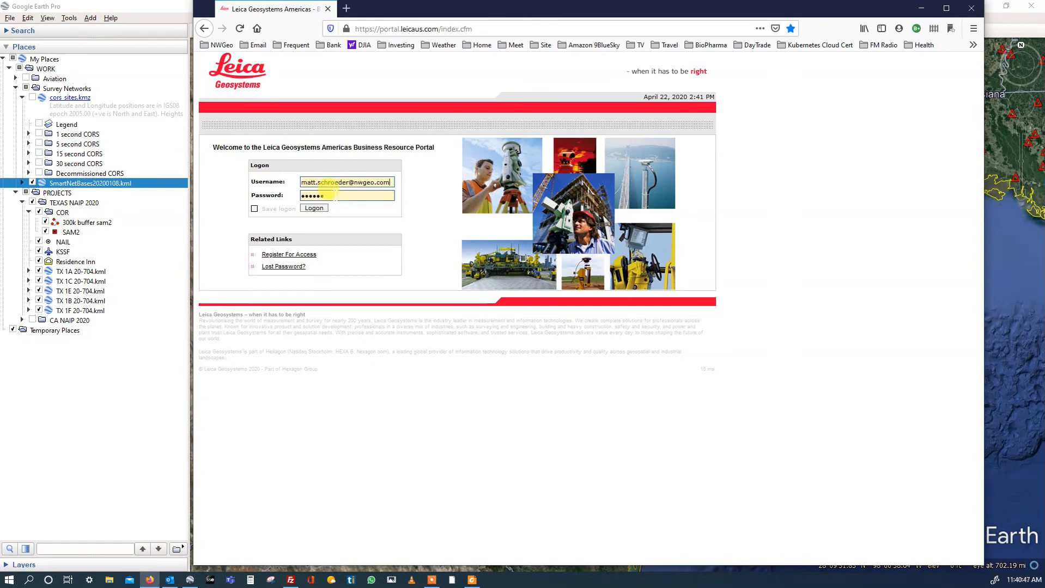
left_click(315, 208)
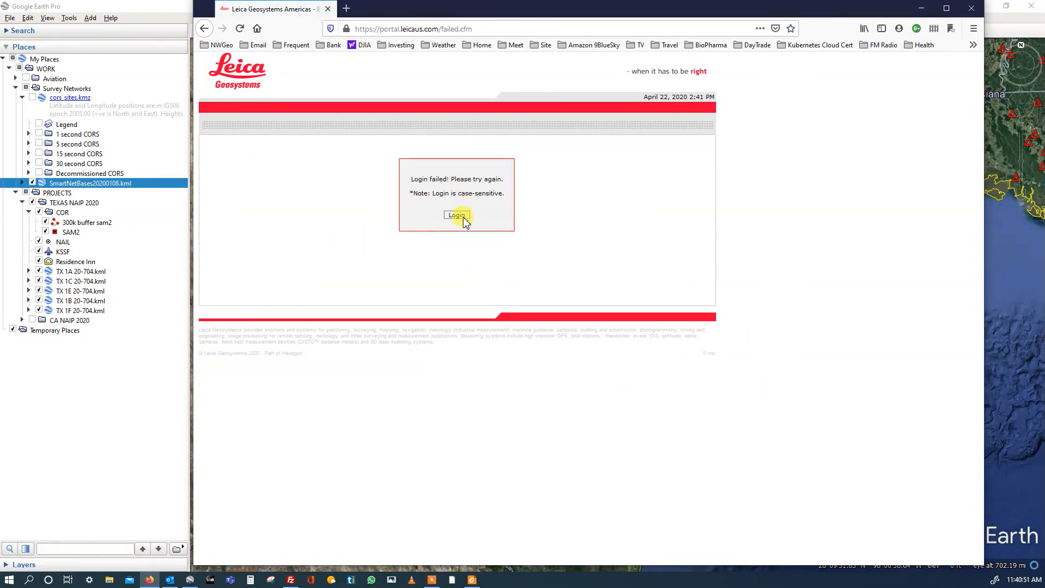
left_click(919, 9)
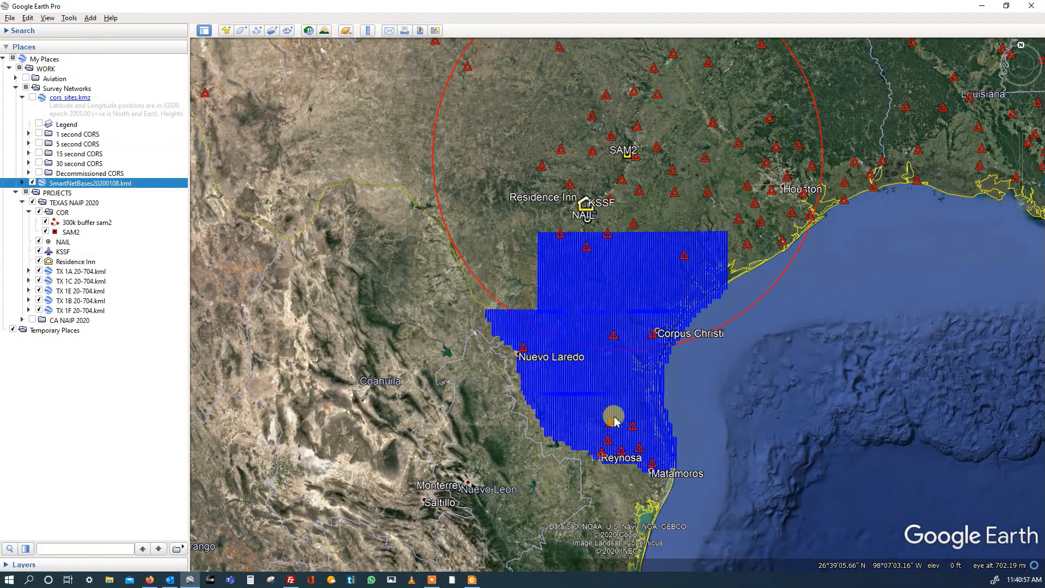
- Hide the flight lines of the TX 1A, 1C, 1E, 1B and 1F 20-704.kml files
scroll(611, 414, "down", 3)
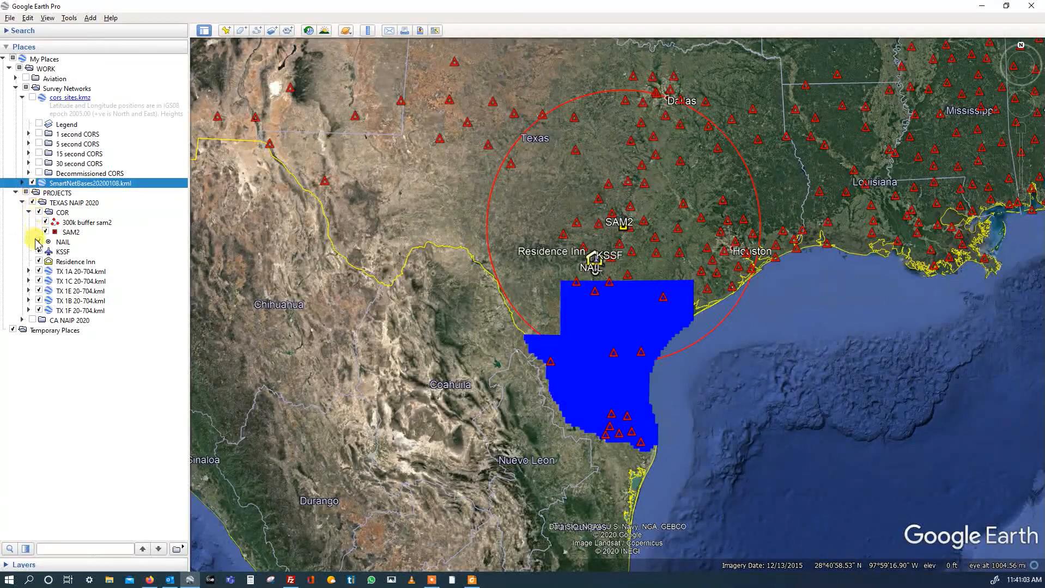
left_click(39, 271)
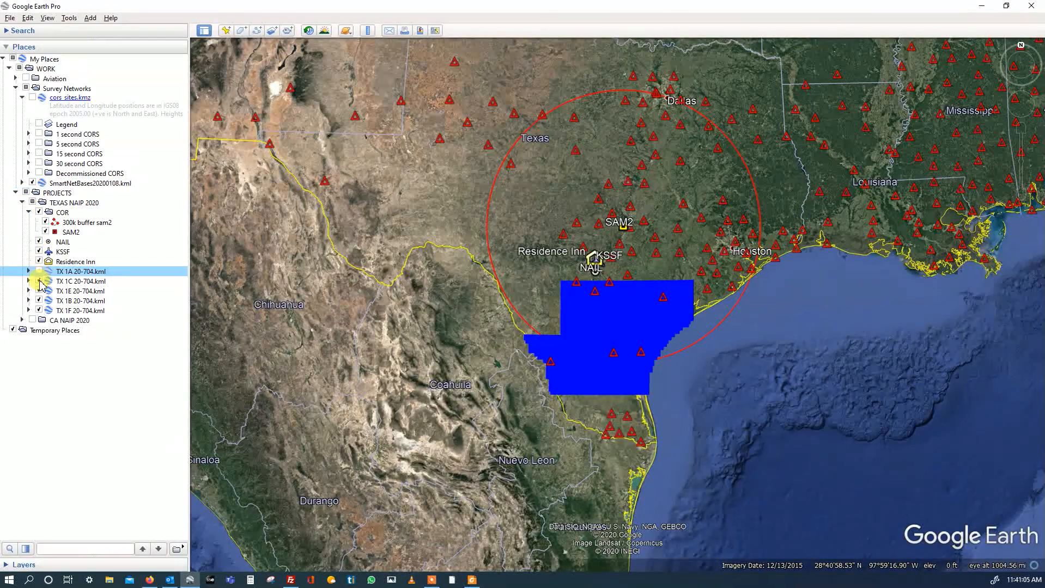
left_click(38, 281)
left_click(38, 291)
left_click(38, 301)
left_click(39, 311)
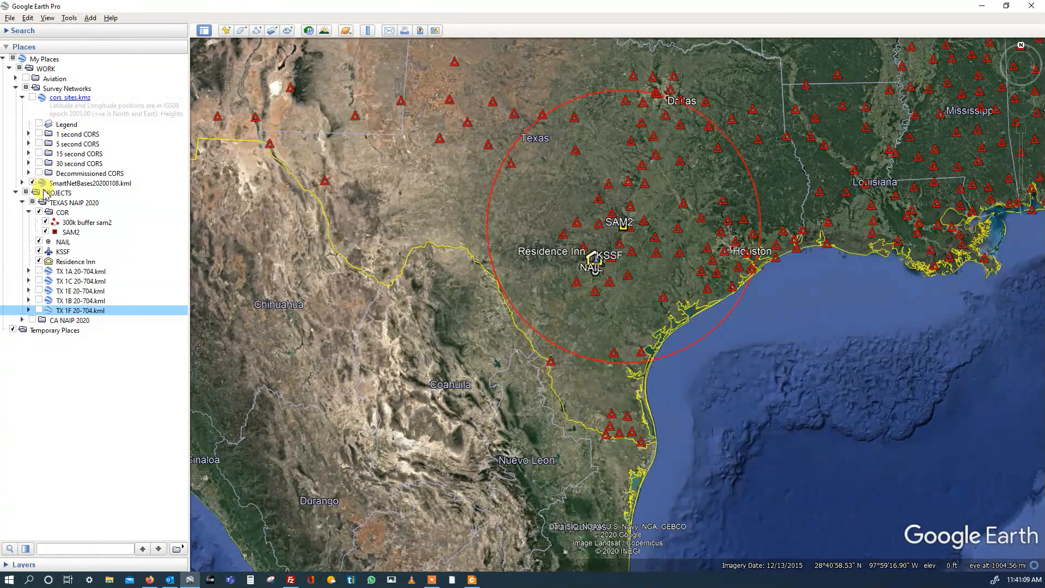
- Hide the 300k buffer sam2, the SAM2 station and the SmartNetBases20200108.kml stations, and collapse the cors_sites.kmz contents
left_click(45, 222)
left_click(47, 233)
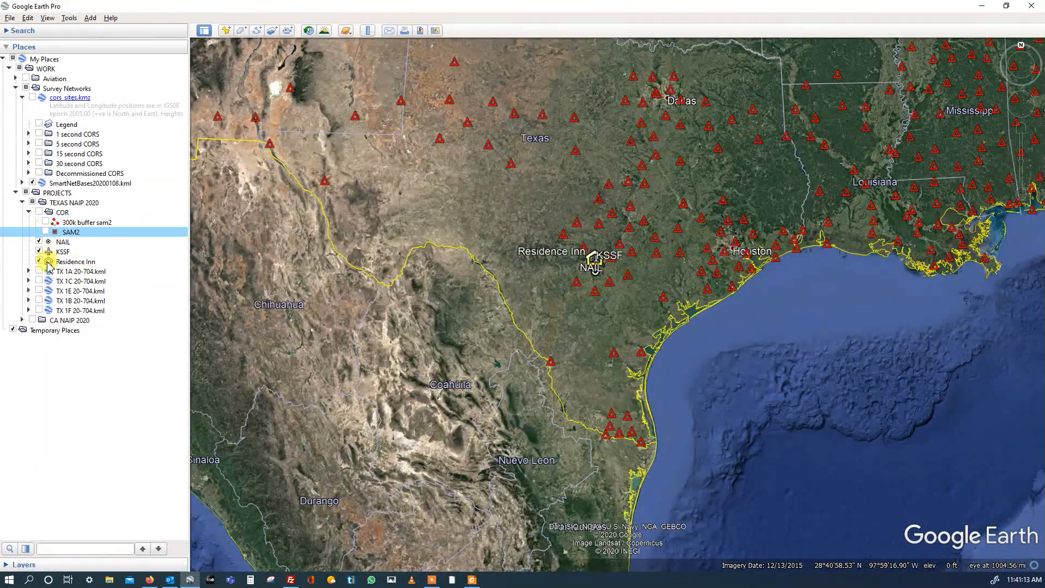
left_click(32, 183)
left_click(33, 185)
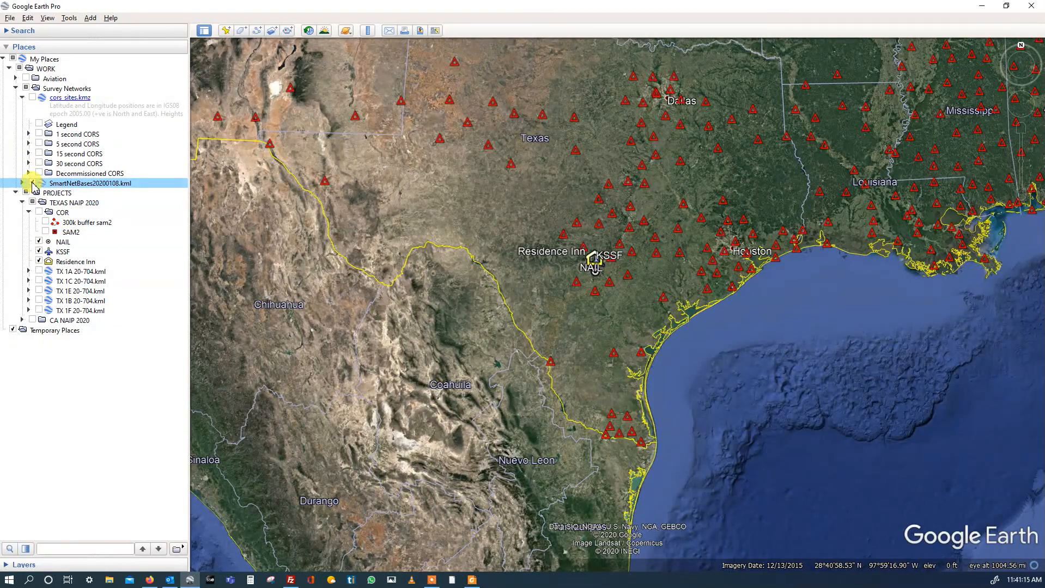
left_click(23, 98)
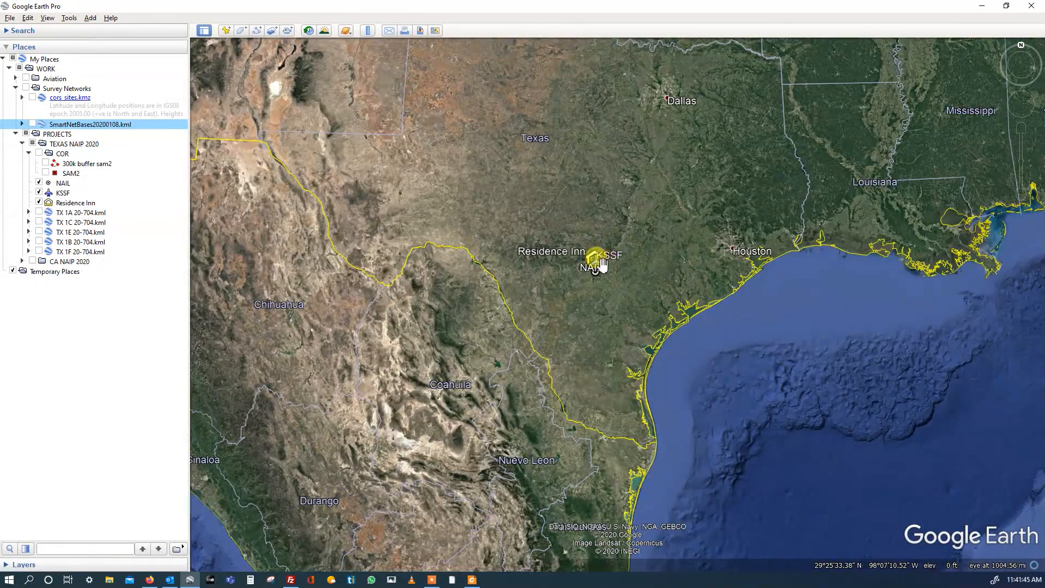
- Examine the Residence Inn, KSSF and NAIL placemarks around San Antonio up close
scroll(601, 265, "up", 5)
scroll(550, 281, "up", 2)
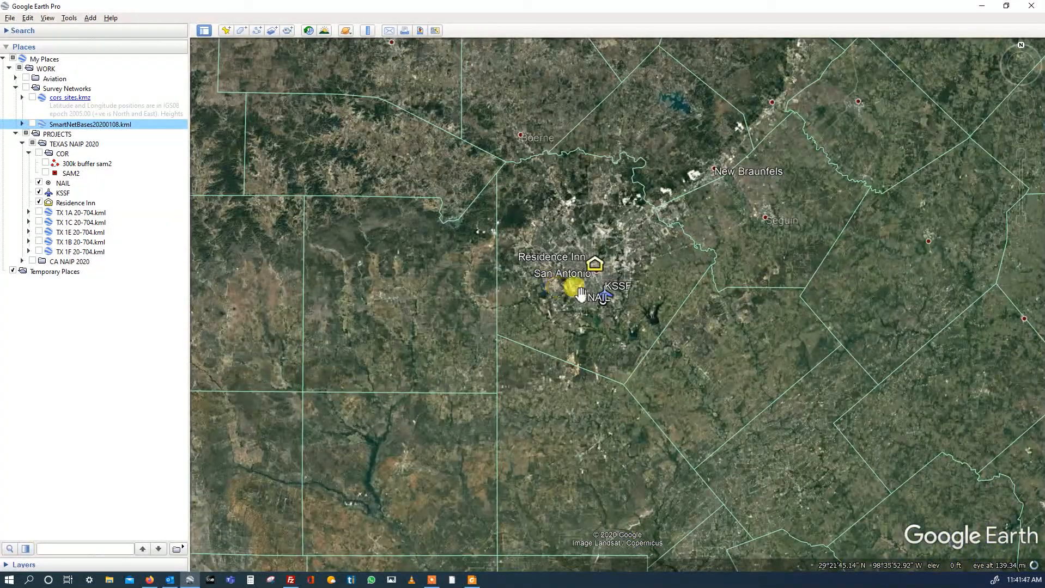